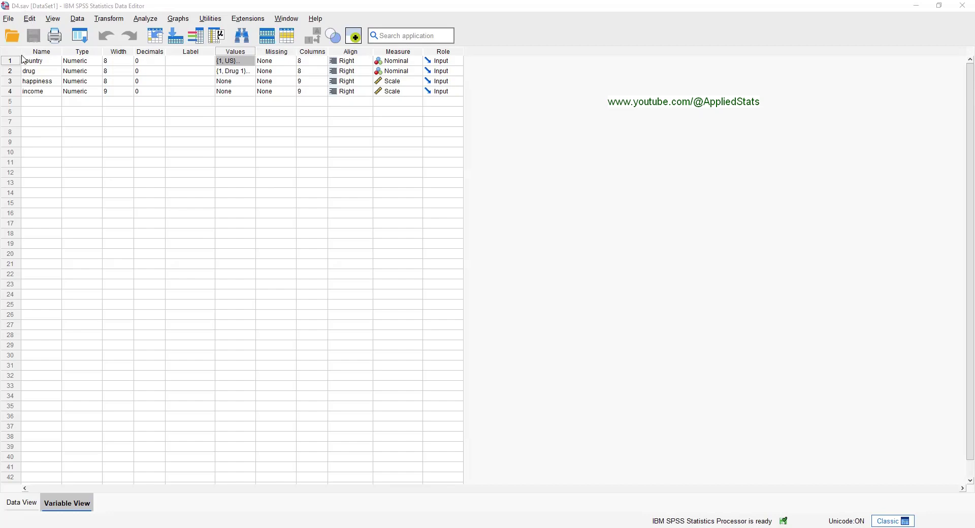
# Inspect the country, drug and happiness variables and the drug and country value labels.
pyautogui.moveTo(23, 60); pyautogui.dragTo(41, 75)
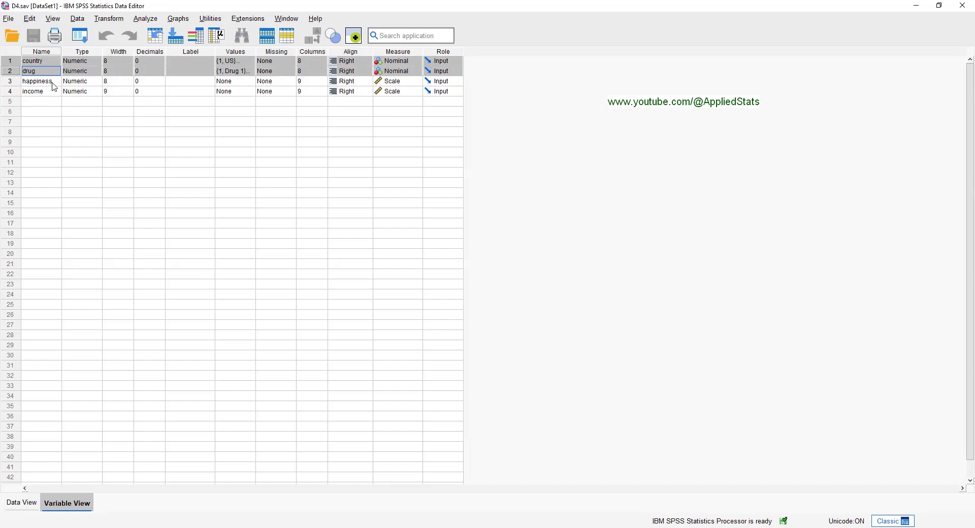
pyautogui.click(36, 83)
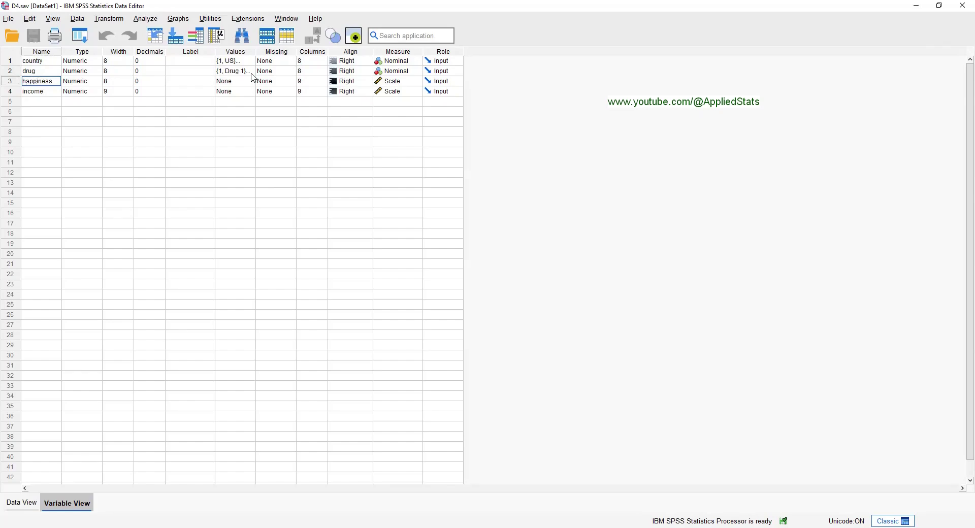
pyautogui.click(251, 72)
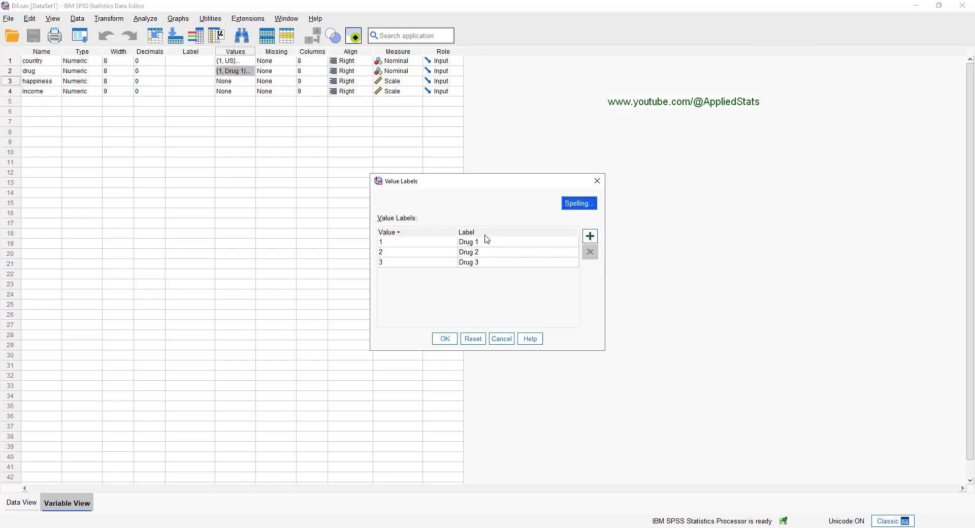
pyautogui.click(445, 339)
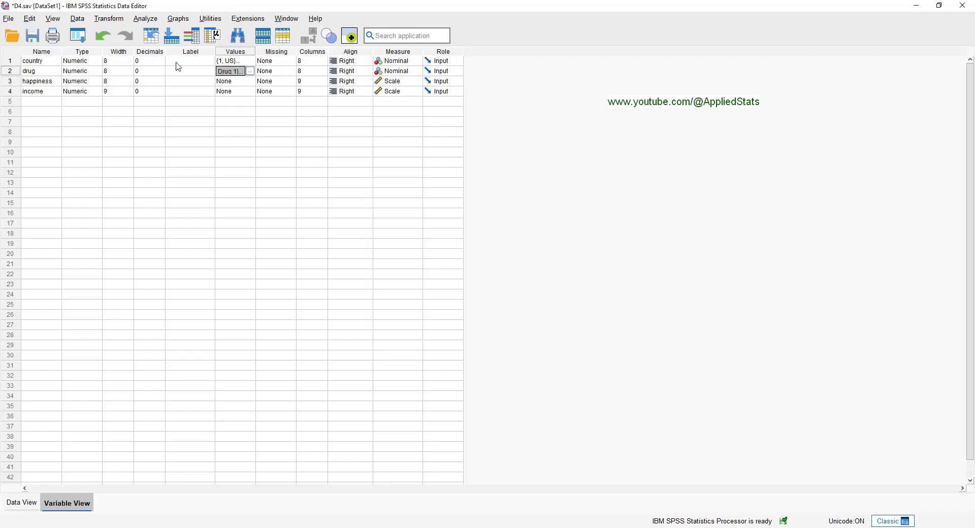
pyautogui.click(245, 61)
pyautogui.click(251, 60)
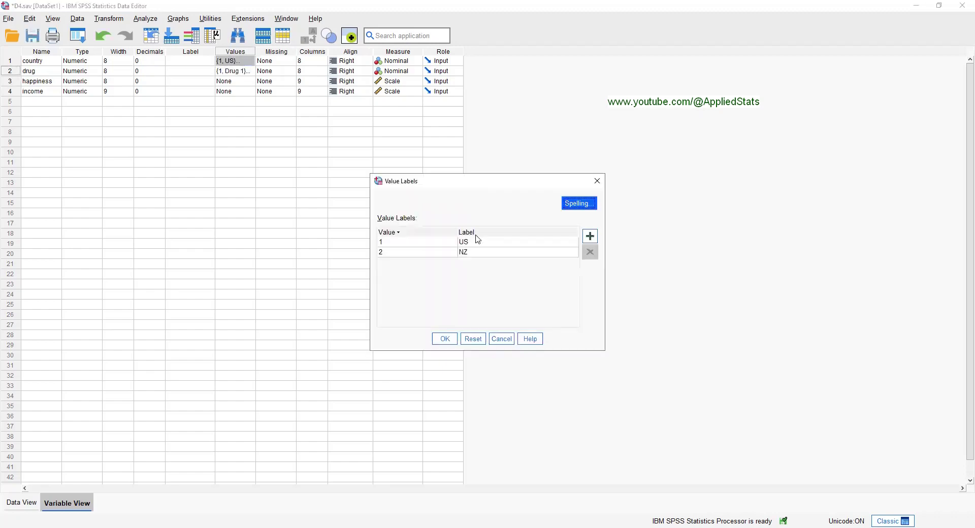
pyautogui.click(597, 181)
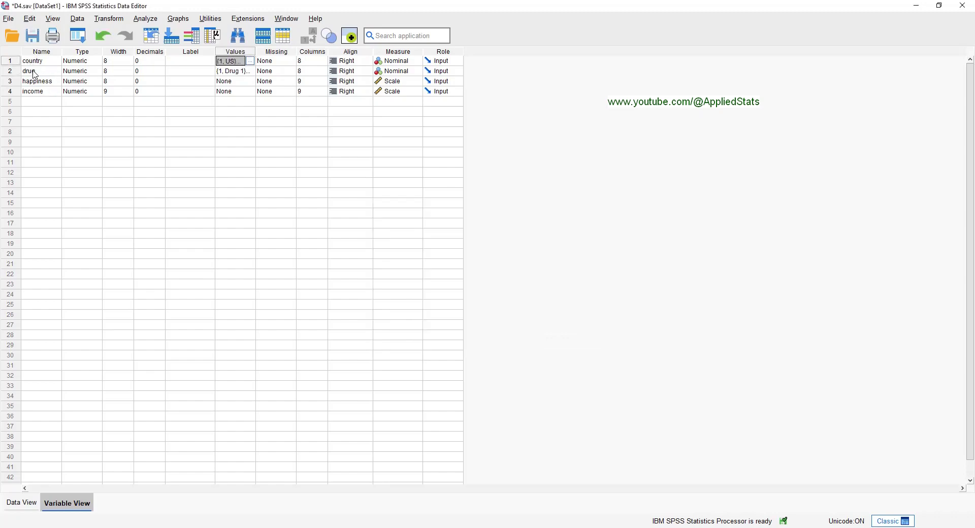
# Start a Univariate GLM with country and drug as fixed factors.
pyautogui.click(145, 20)
pyautogui.moveTo(173, 122)
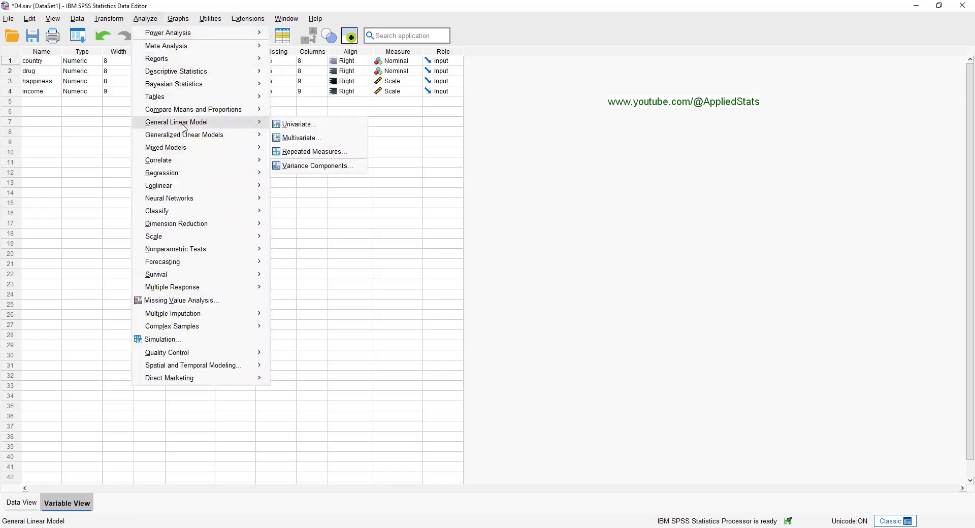
pyautogui.click(320, 126)
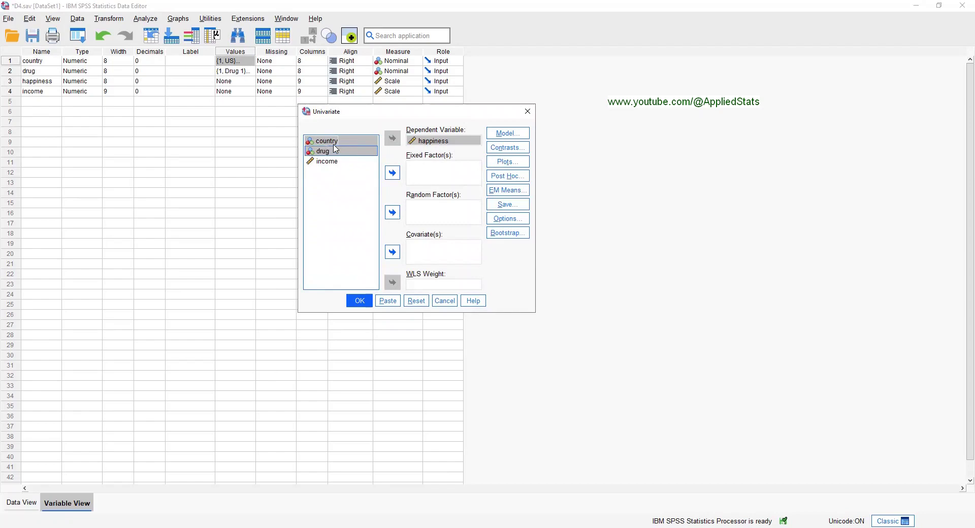
pyautogui.moveTo(335, 149); pyautogui.dragTo(428, 176)
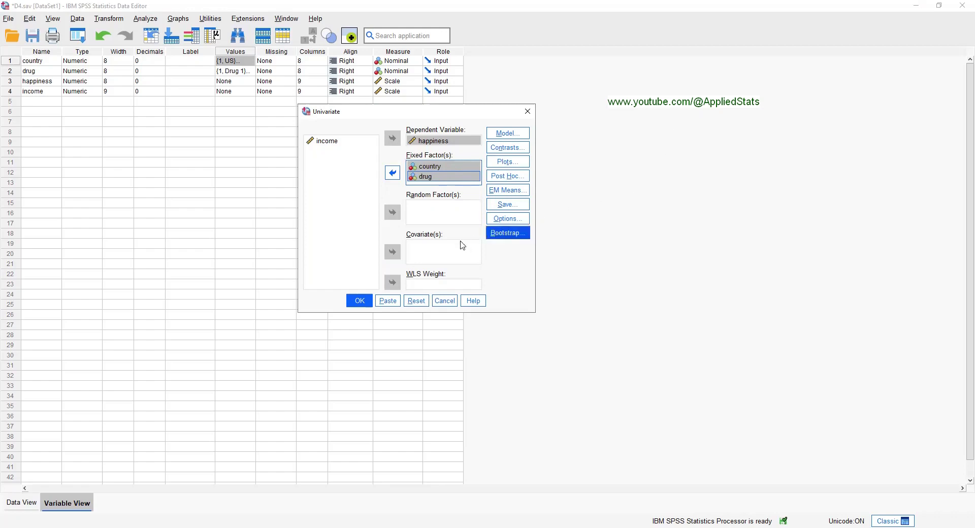
# Request descriptive statistics, effect size estimates and homogeneity tests, then run the ANOVA.
pyautogui.click(515, 224)
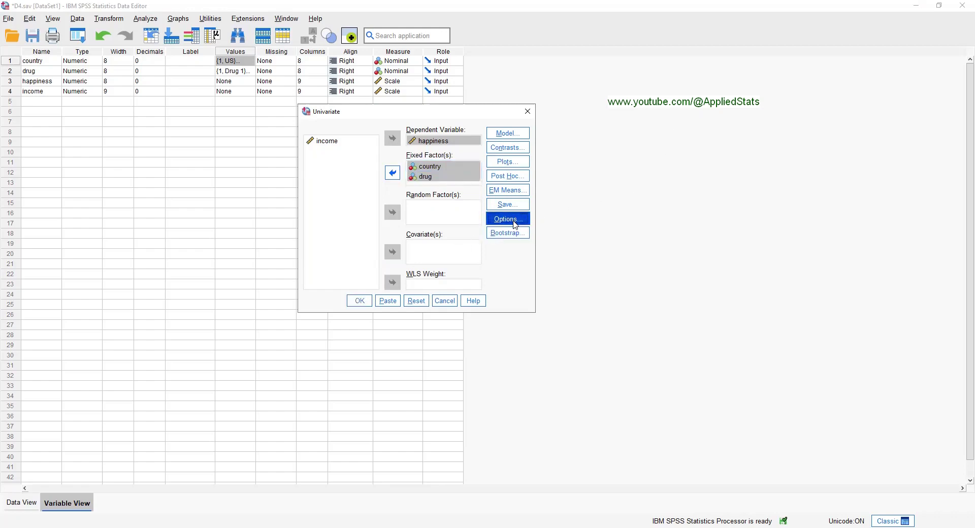
pyautogui.click(426, 163)
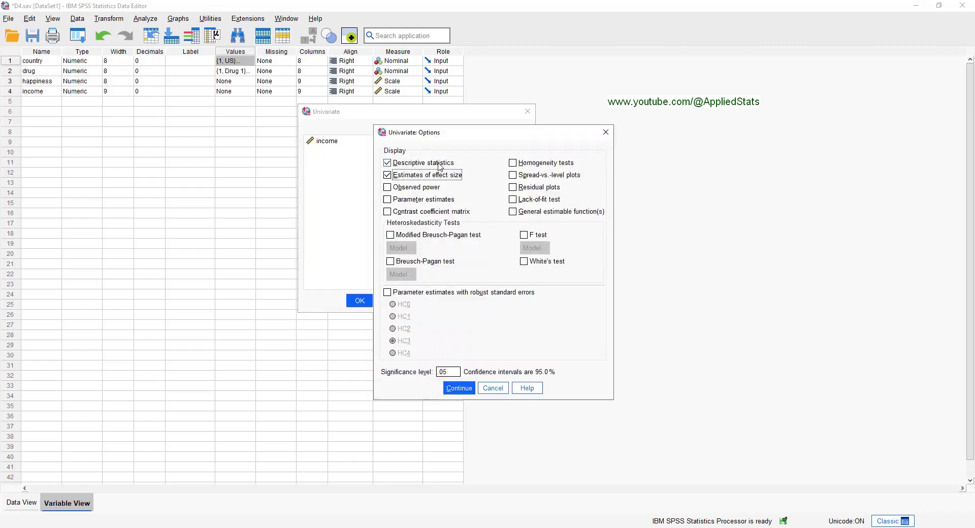
pyautogui.click(396, 176)
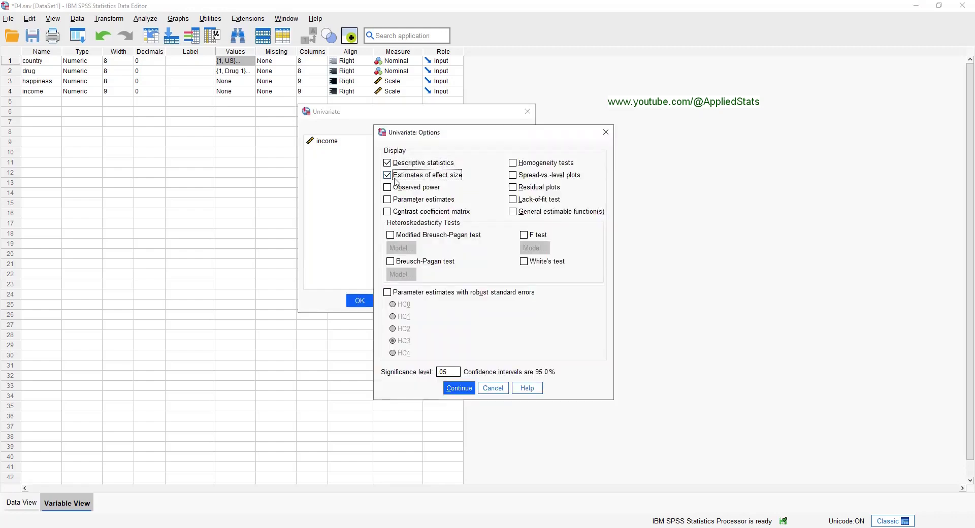
pyautogui.click(513, 164)
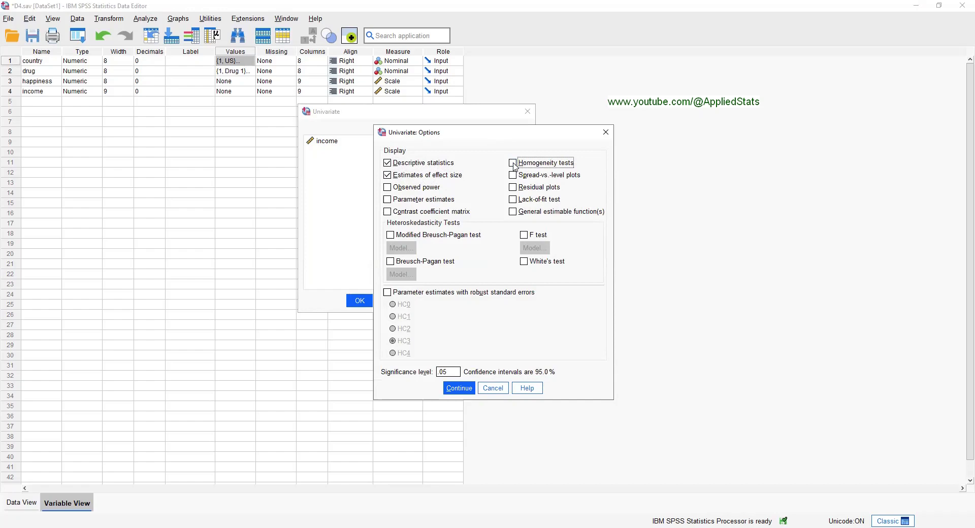
pyautogui.click(461, 388)
pyautogui.click(360, 301)
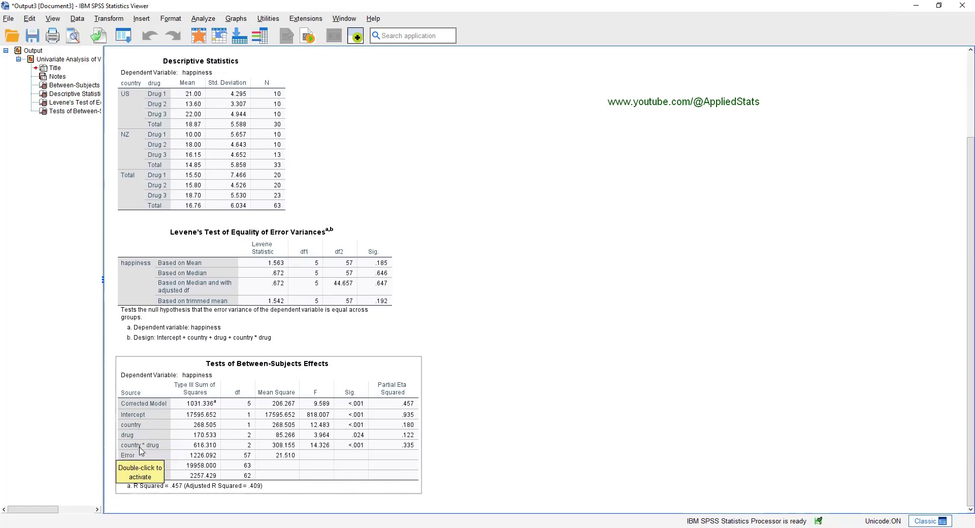
pyautogui.click(579, 398)
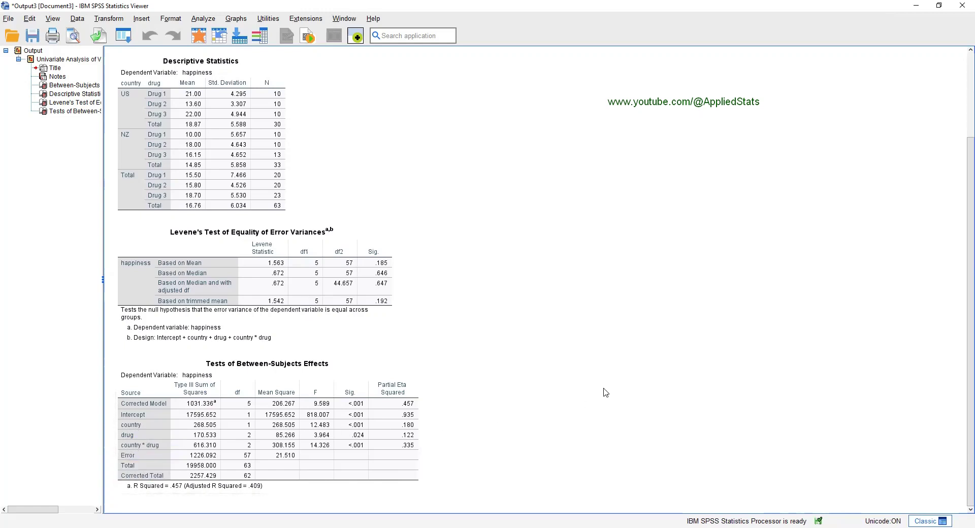
pyautogui.click(191, 428)
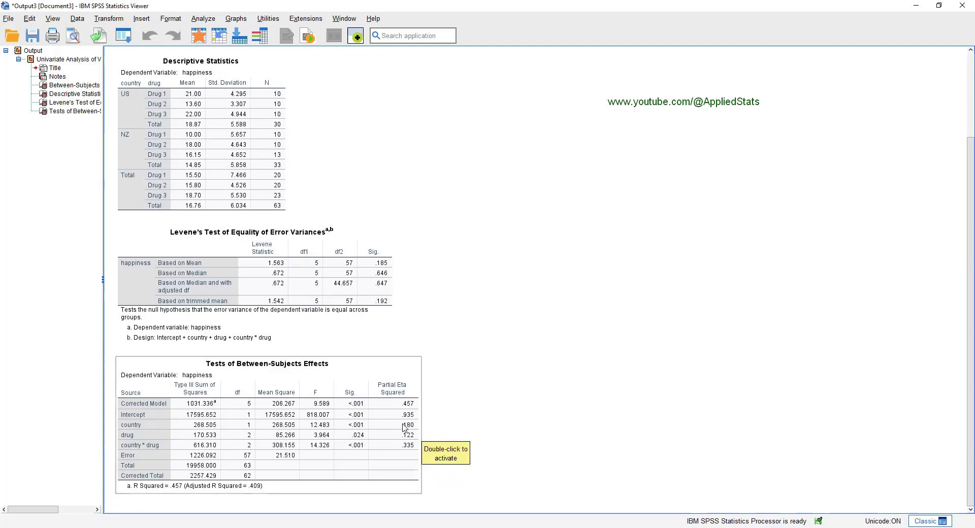
pyautogui.click(226, 127)
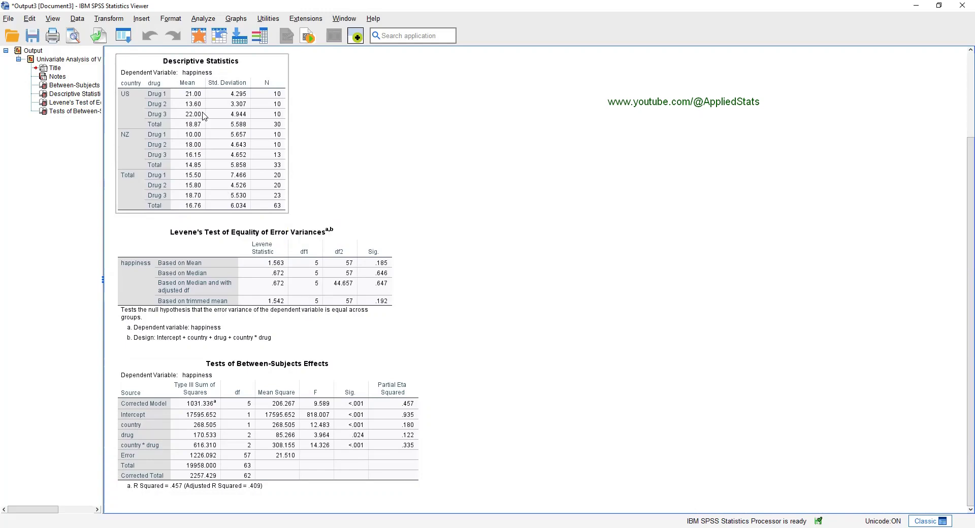
pyautogui.click(374, 435)
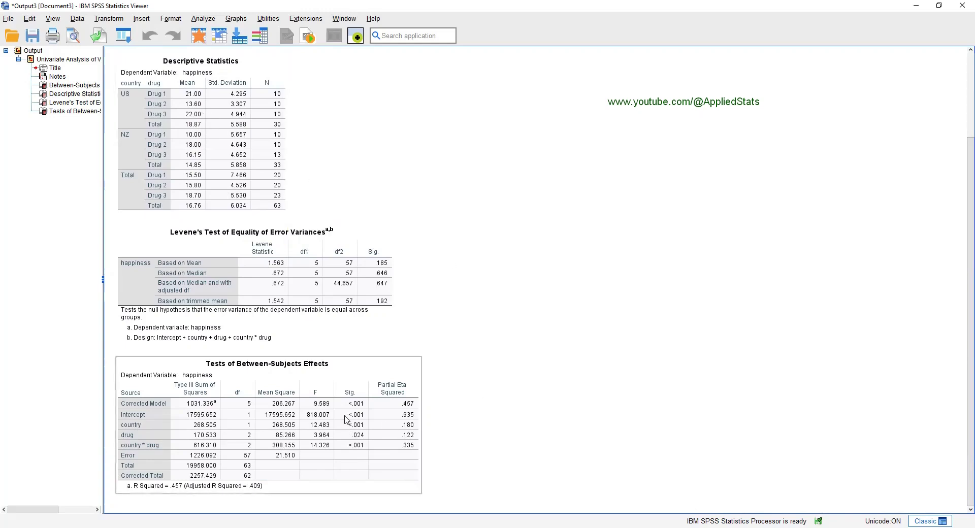
pyautogui.click(359, 206)
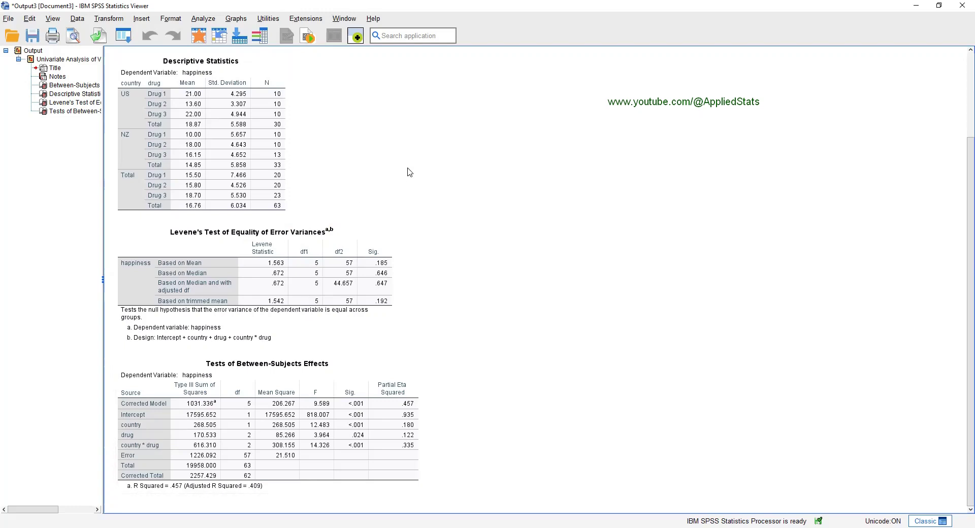
pyautogui.click(196, 419)
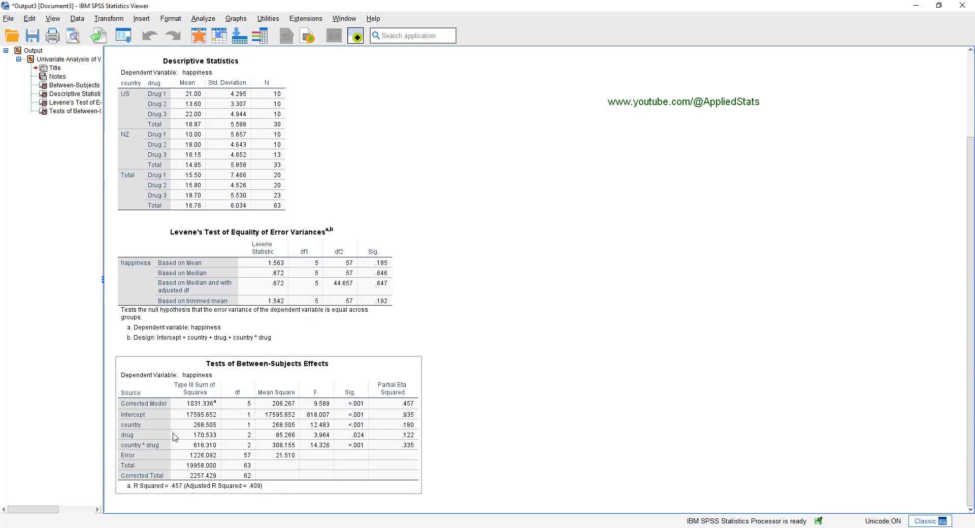
# Add drug to Post Hoc Tests with Tukey selected in the univariate happiness ANOVA.
pyautogui.click(203, 18)
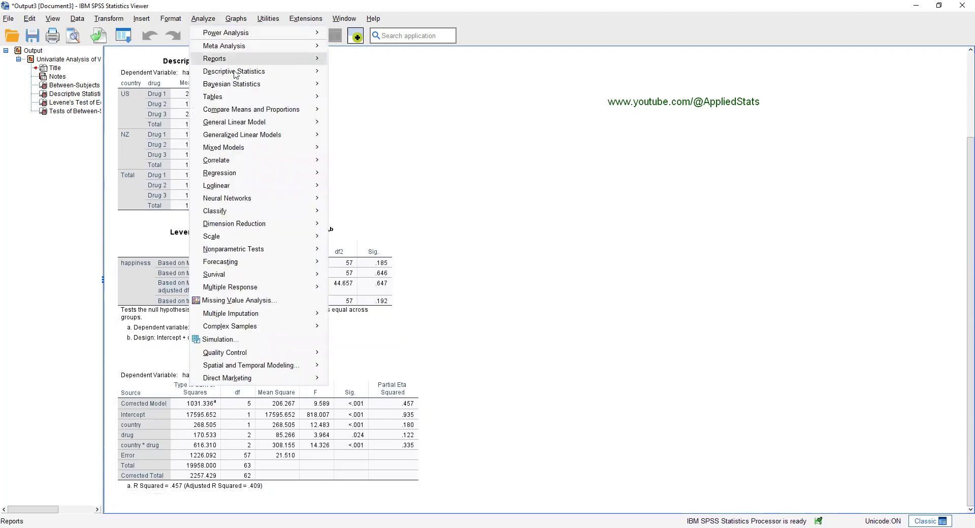
pyautogui.moveTo(247, 111)
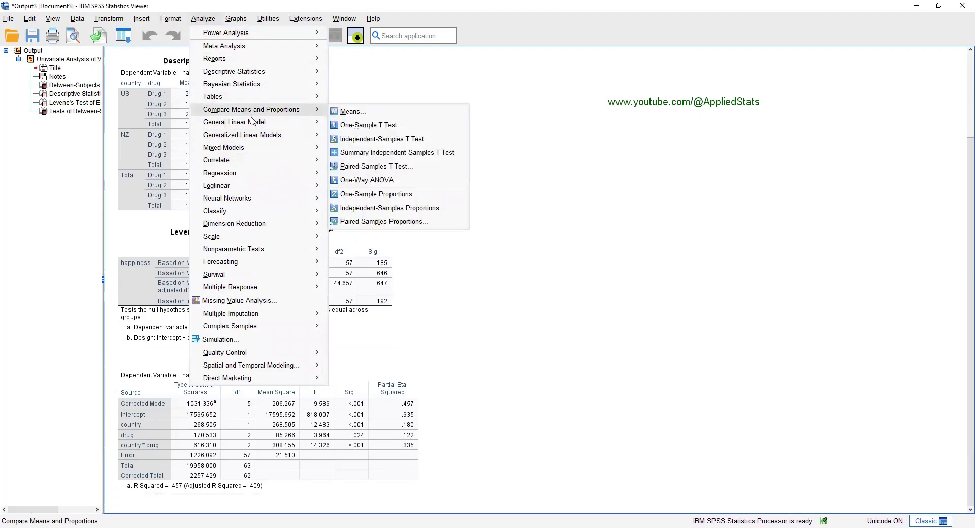
pyautogui.click(368, 126)
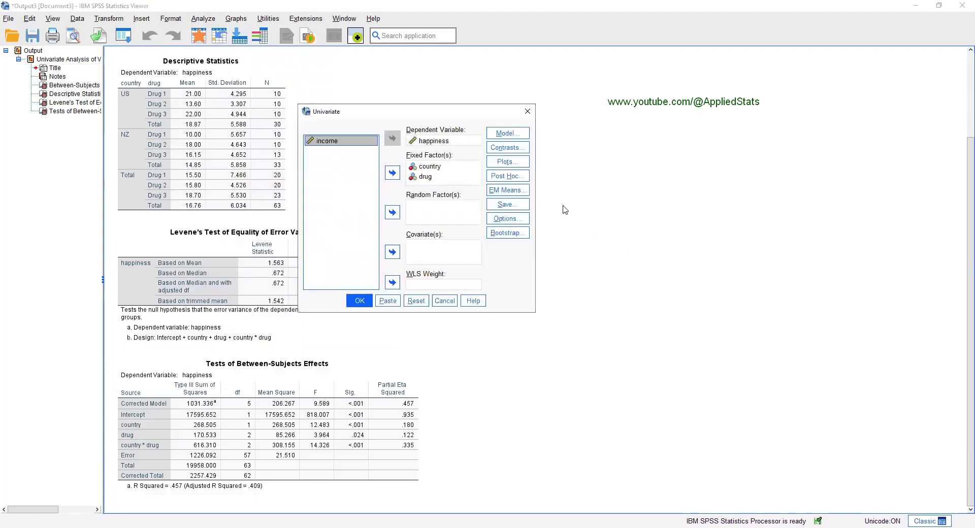
pyautogui.click(507, 176)
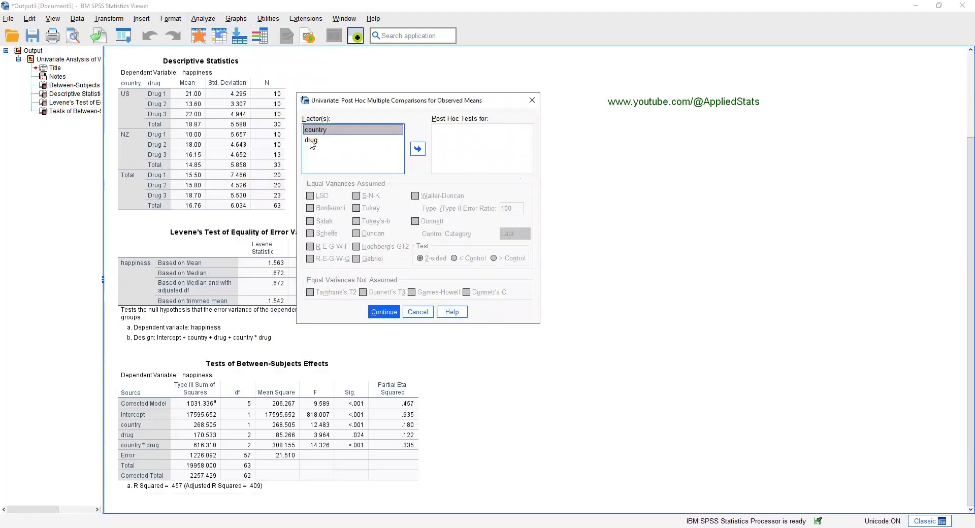
pyautogui.click(311, 141)
pyautogui.click(417, 149)
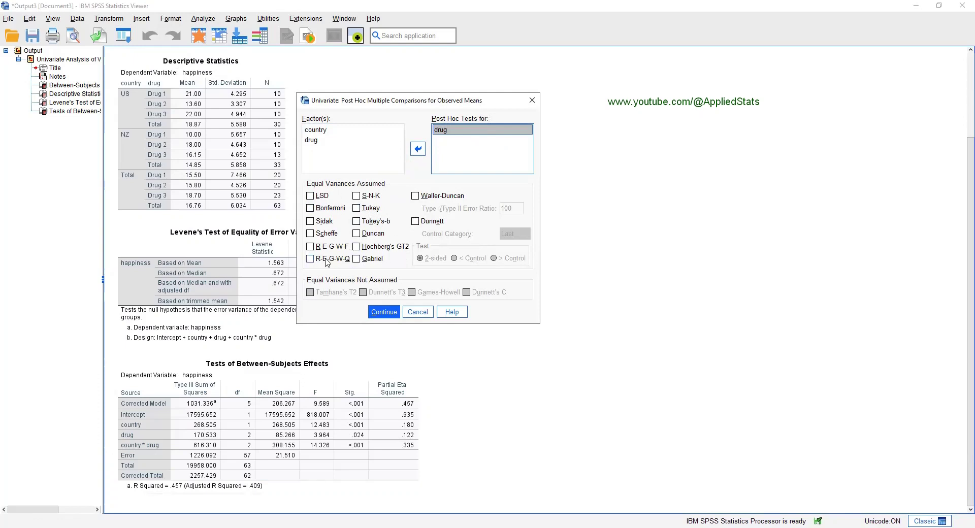
pyautogui.click(364, 212)
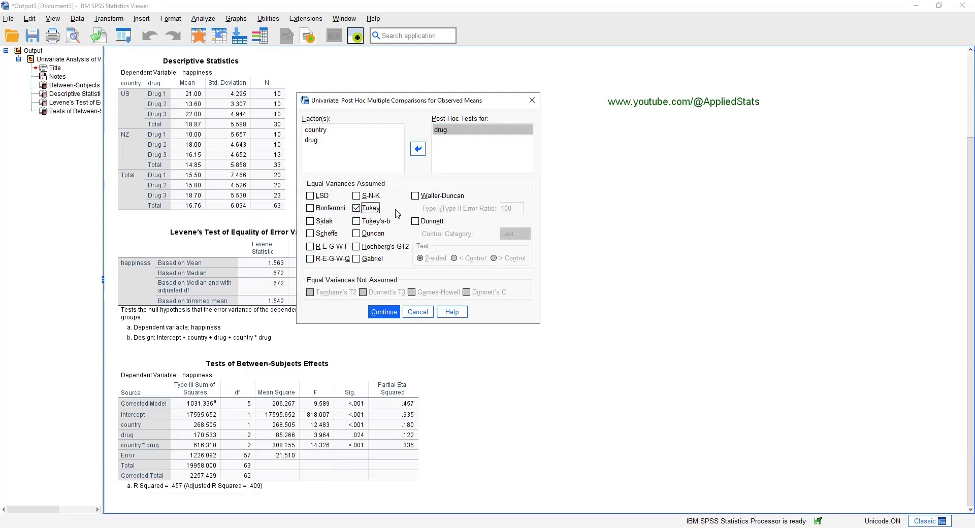
pyautogui.click(392, 315)
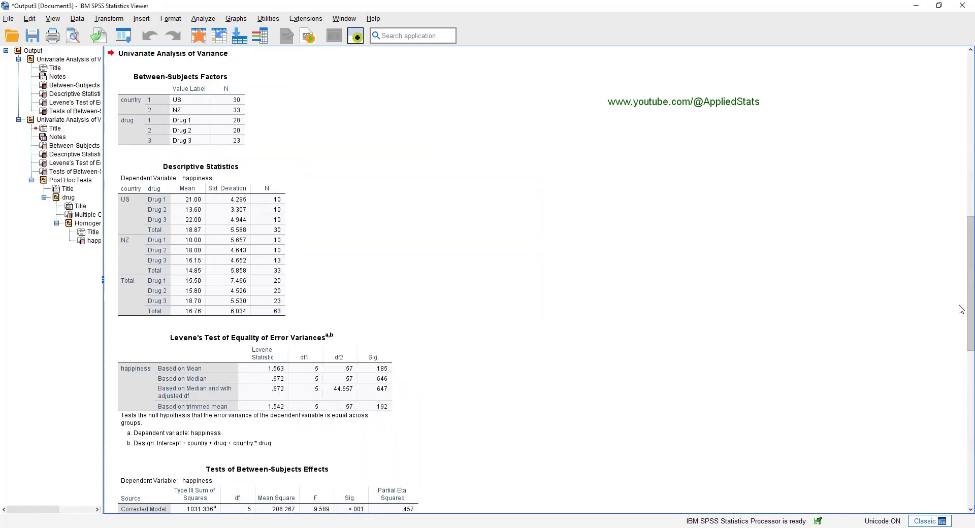
pyautogui.moveTo(961, 311); pyautogui.dragTo(959, 438)
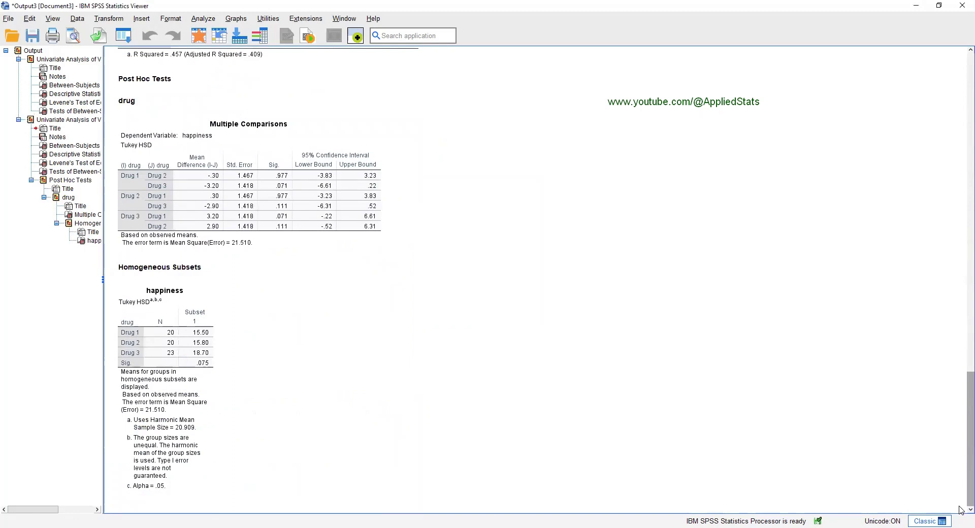
pyautogui.click(338, 133)
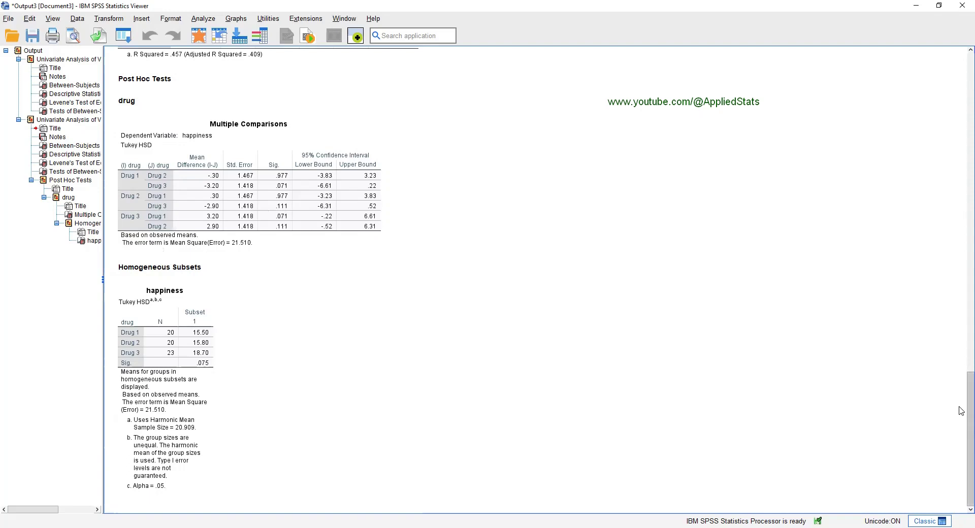
pyautogui.scroll(6, 961, 411)
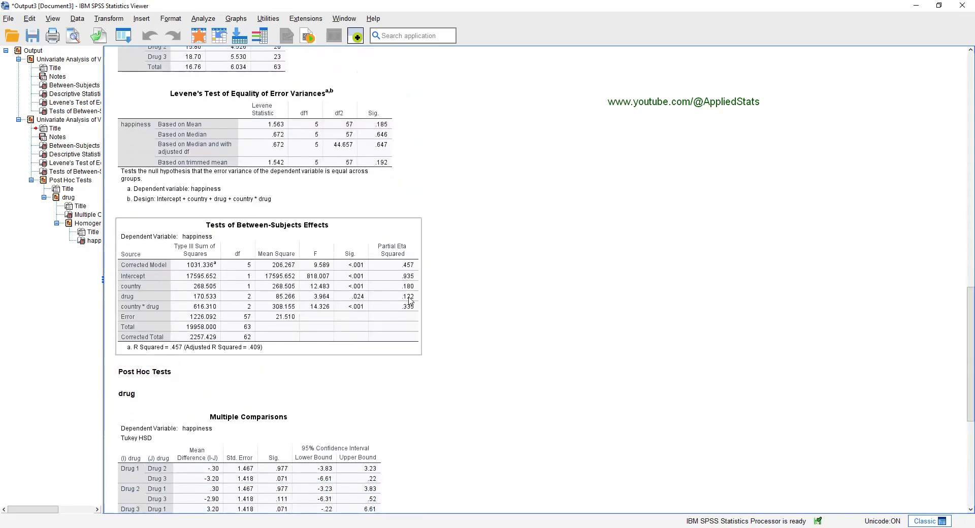
pyautogui.scroll(-6, 355, 303)
pyautogui.click(350, 247)
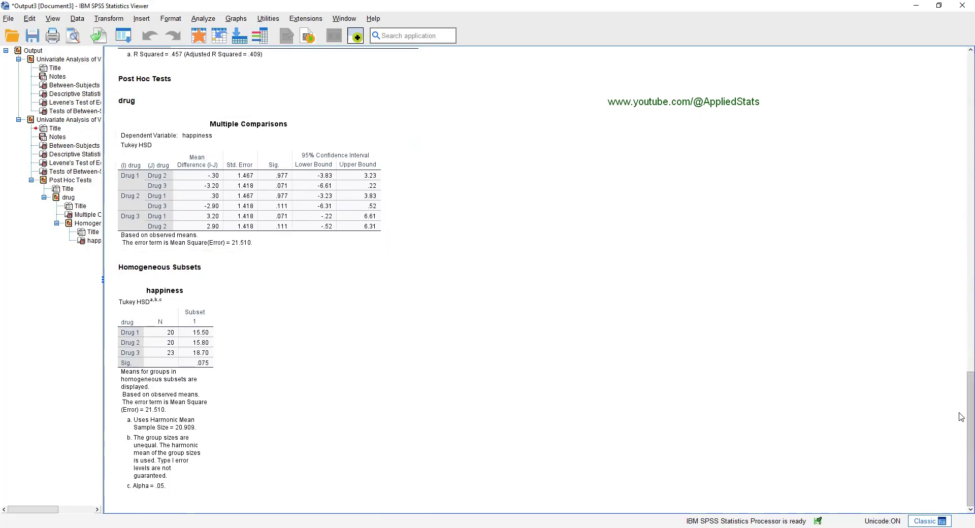
# Review the Tests of Between-Subjects Effects table (country*drug partial eta squared .335) and bring up the Analyze menu.
pyautogui.moveTo(962, 396); pyautogui.dragTo(961, 305)
pyautogui.click(209, 336)
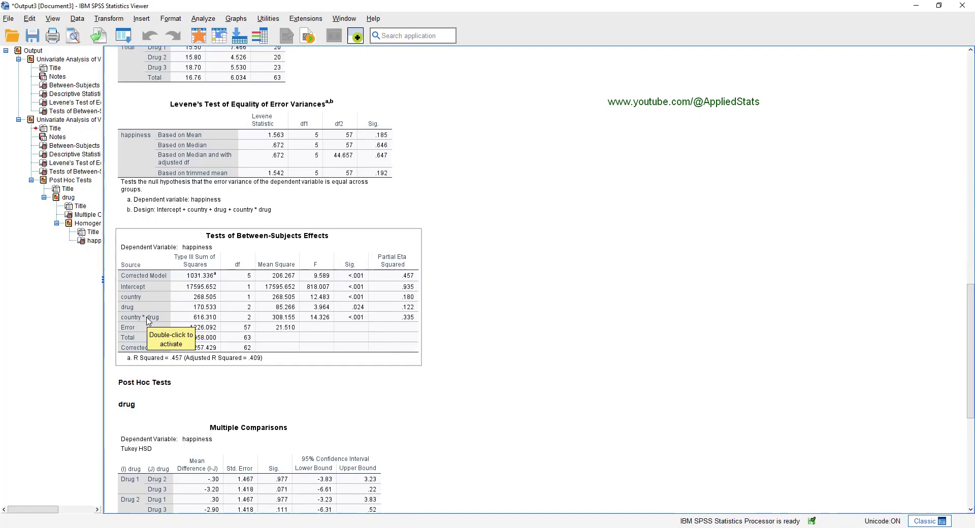
pyautogui.scroll(1, 148, 320)
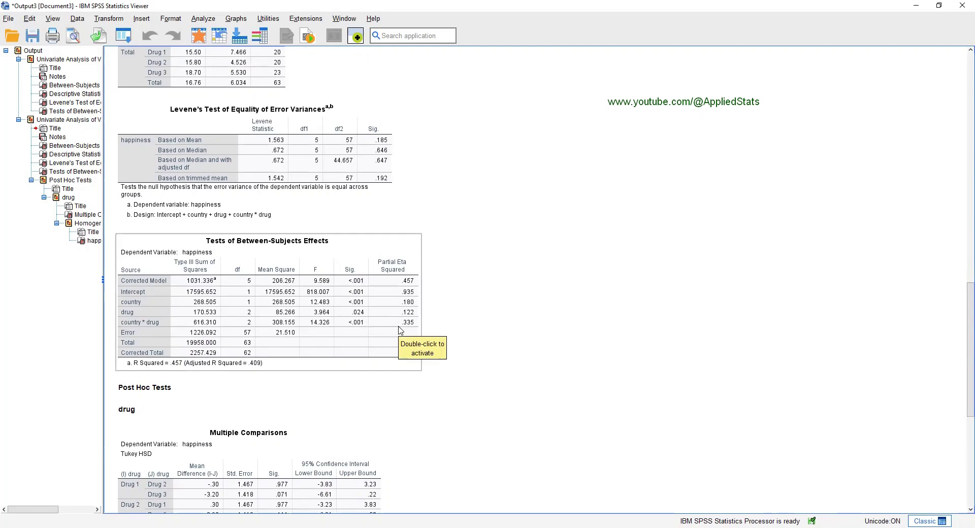
pyautogui.click(203, 19)
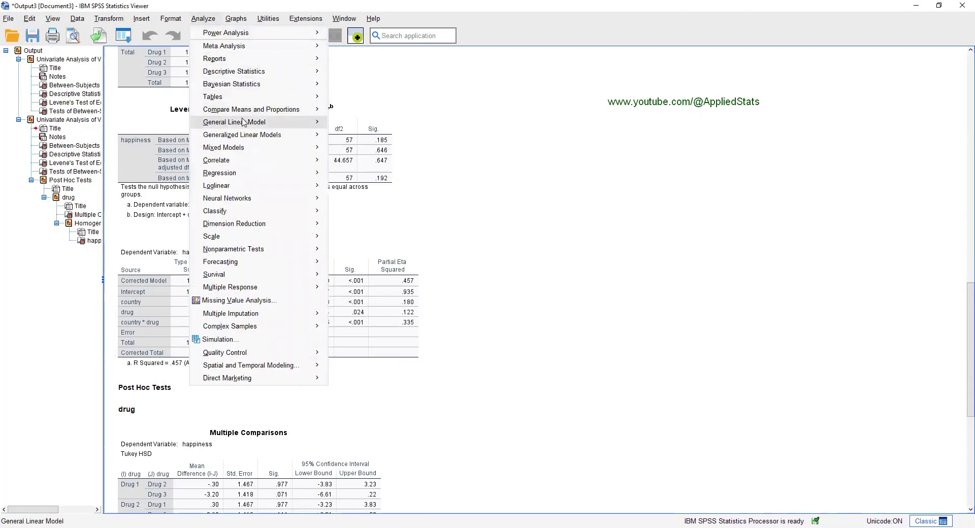
# In the Univariate plot settings, add a country*drug profile plot.
pyautogui.moveTo(246, 126)
pyautogui.click(355, 125)
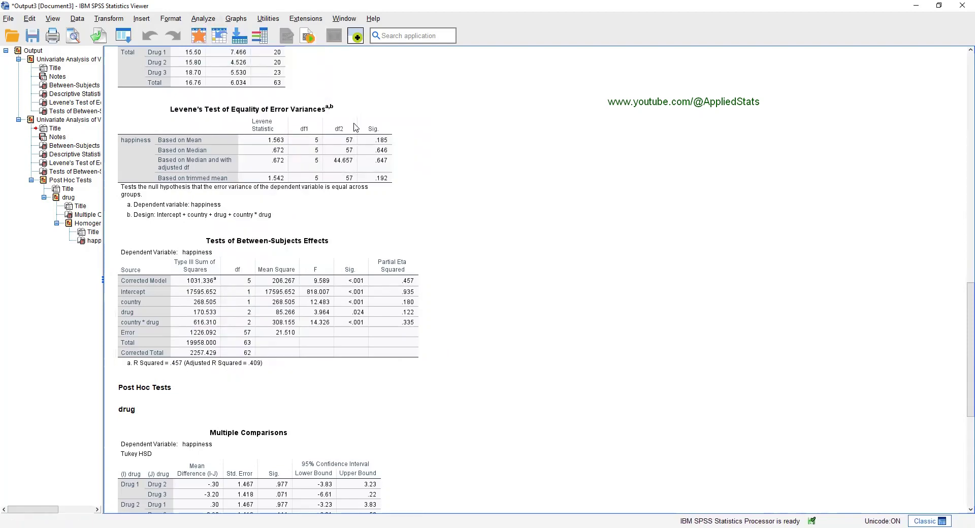
pyautogui.click(508, 162)
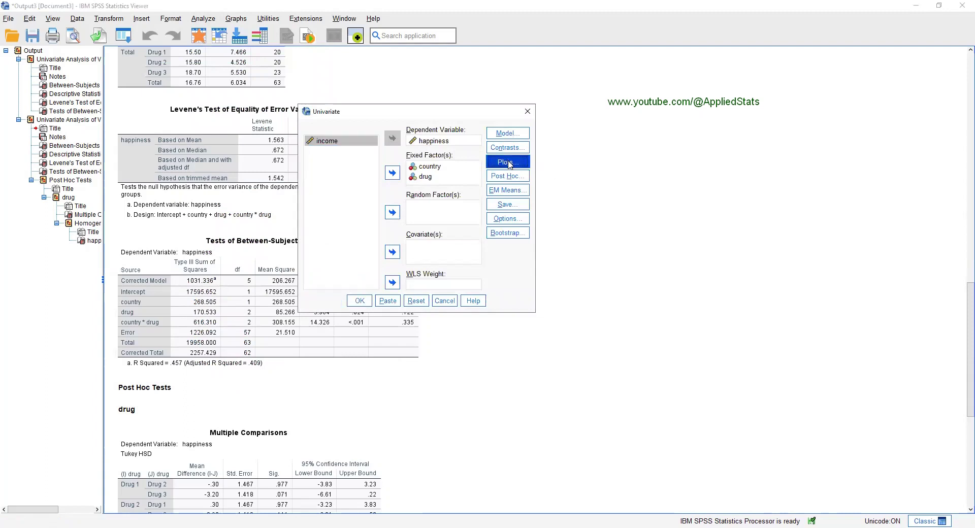
pyautogui.click(416, 93)
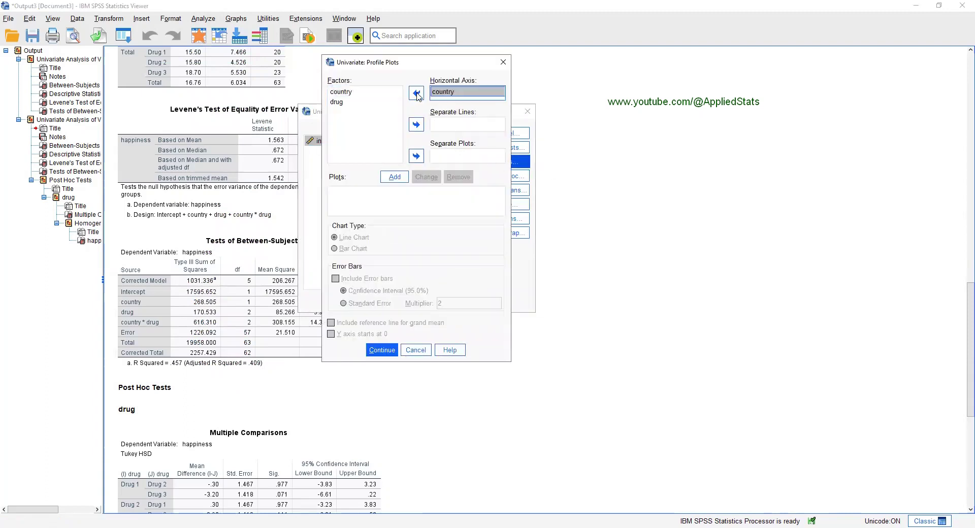
pyautogui.click(341, 102)
pyautogui.click(417, 125)
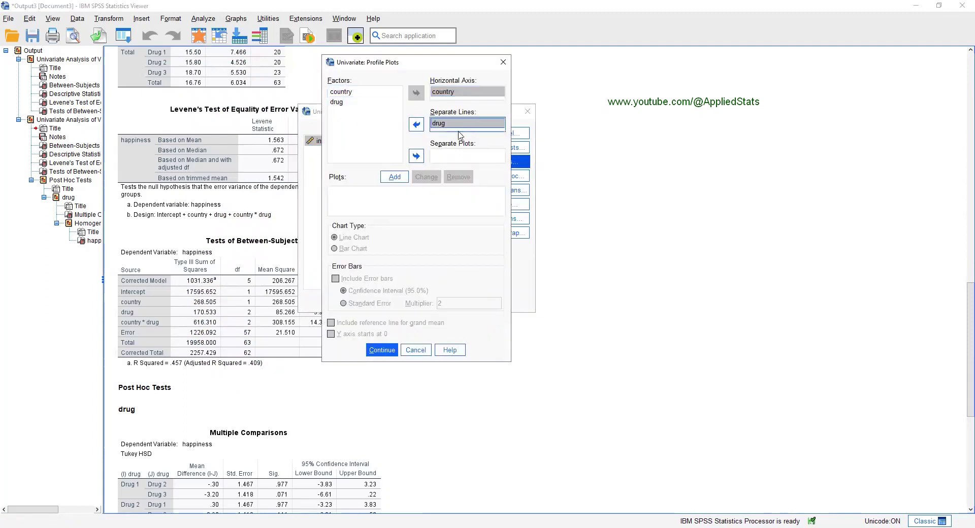
pyautogui.click(395, 178)
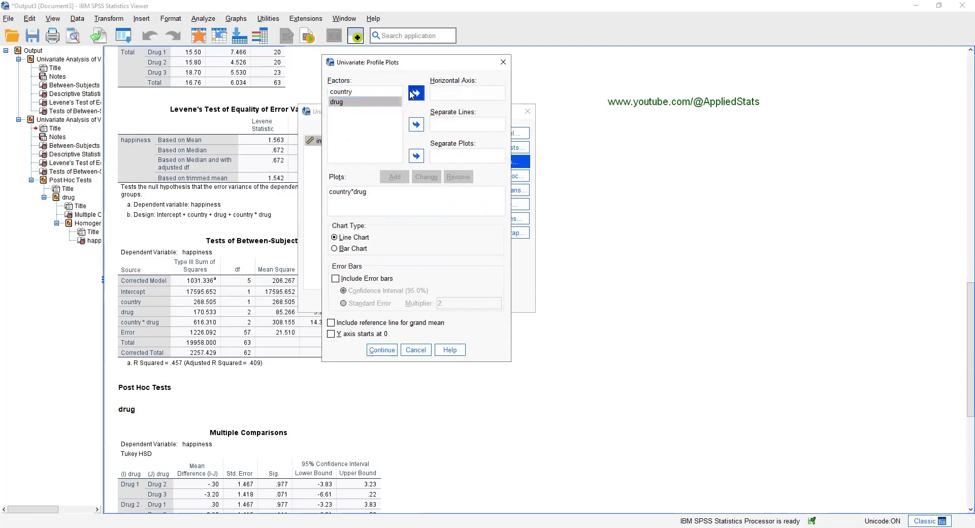
# Add a drug*country plot, draw both as bar charts with error bars, and confirm.
pyautogui.doubleClick(337, 102)
pyautogui.click(341, 92)
pyautogui.click(416, 125)
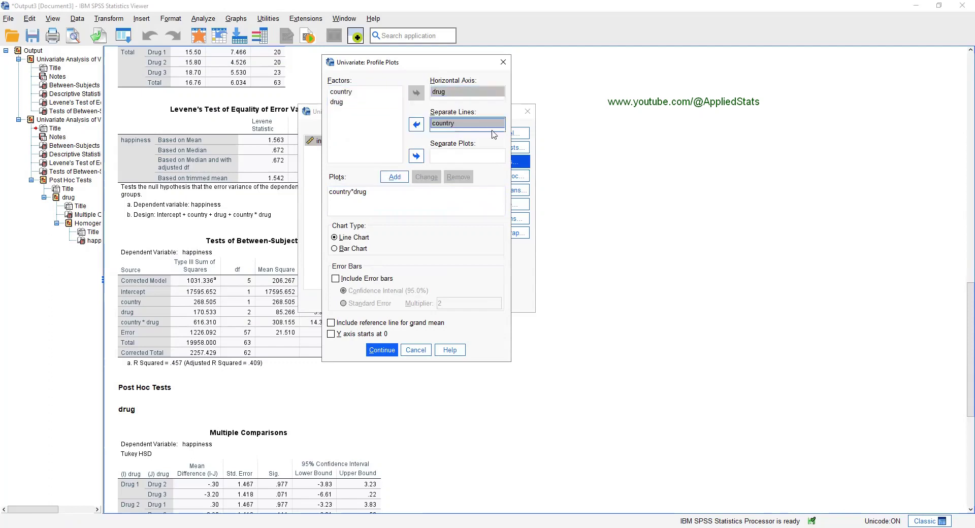
pyautogui.click(399, 181)
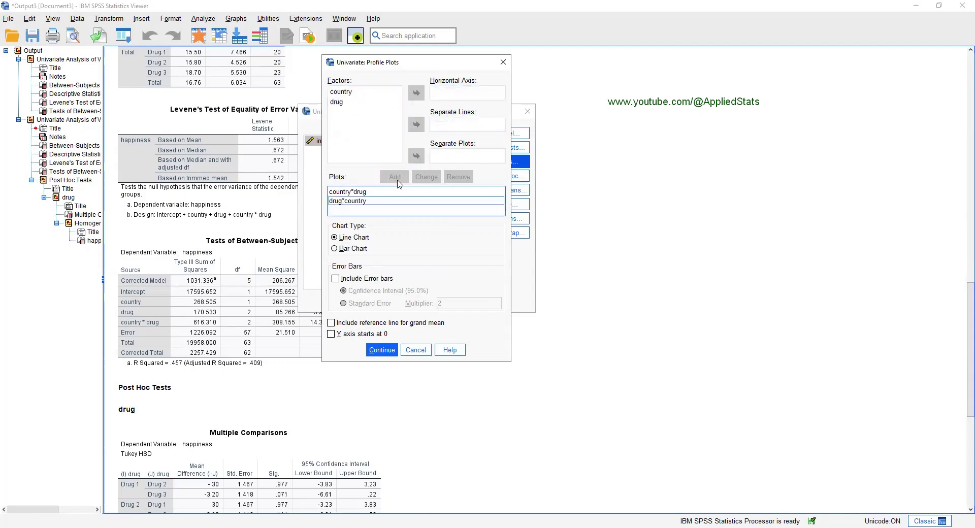
pyautogui.click(339, 250)
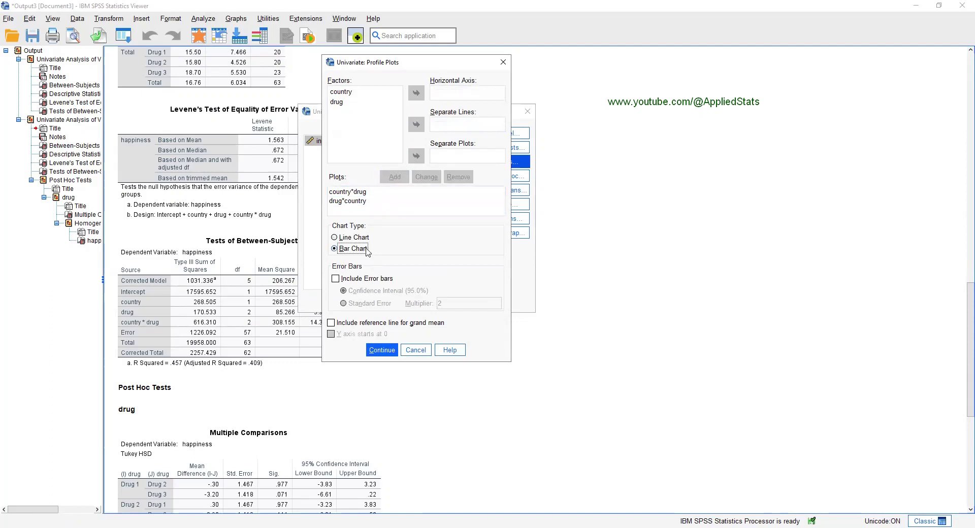
pyautogui.click(340, 283)
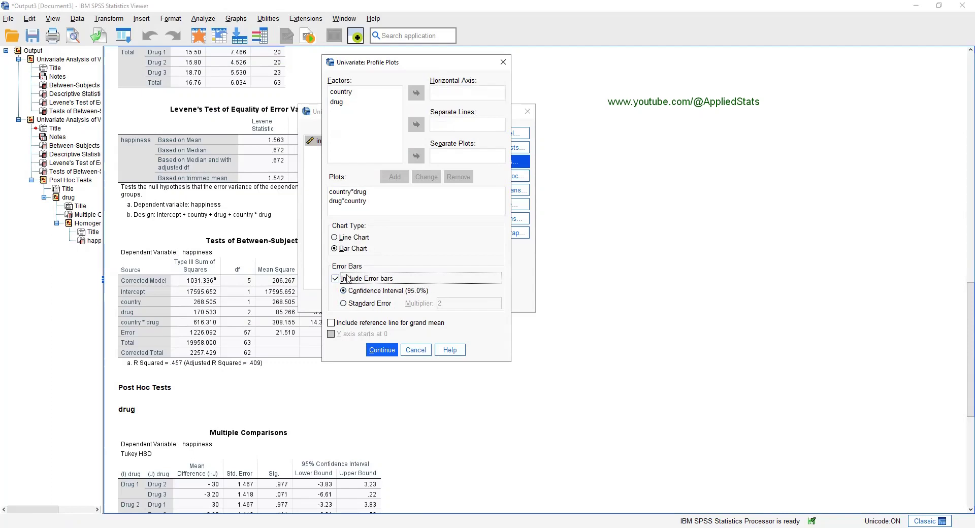
pyautogui.click(381, 350)
pyautogui.click(359, 300)
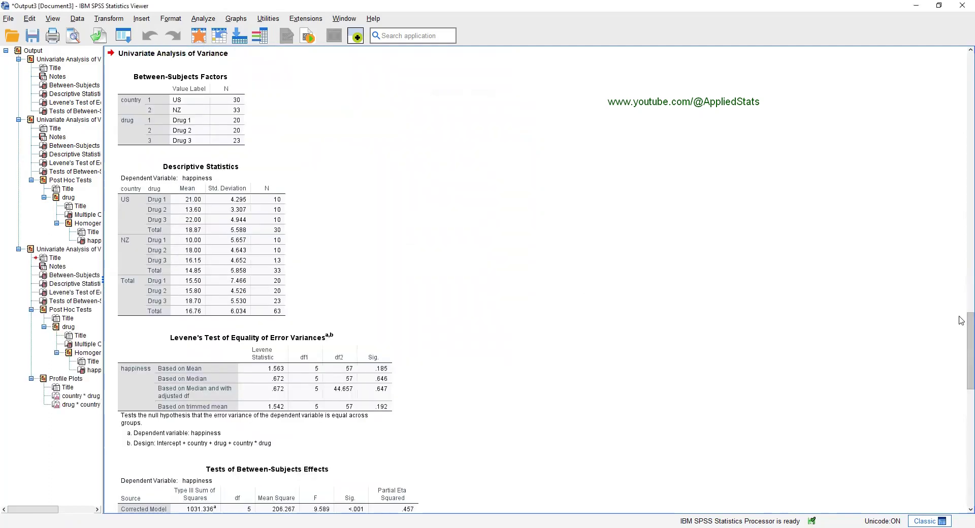
pyautogui.scroll(-5, 961, 354)
pyautogui.scroll(-15, 961, 354)
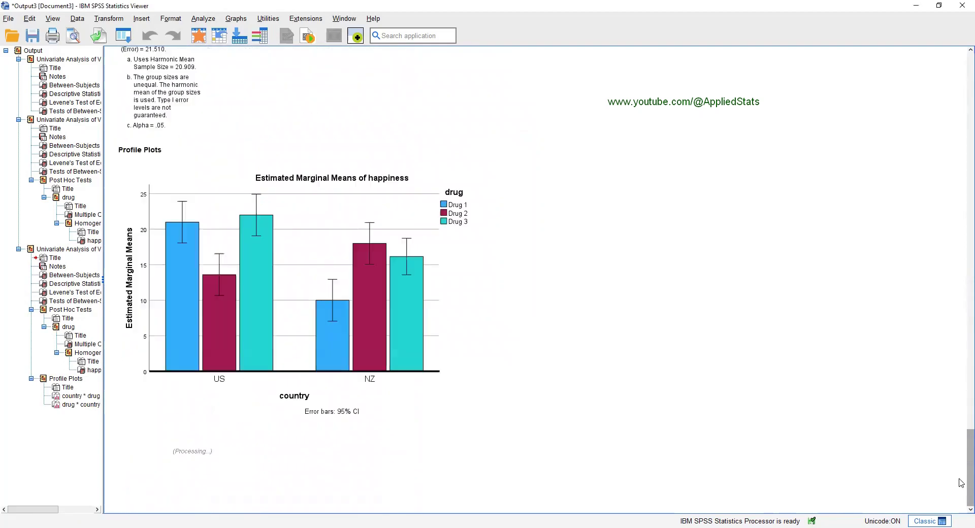
pyautogui.scroll(10, 961, 442)
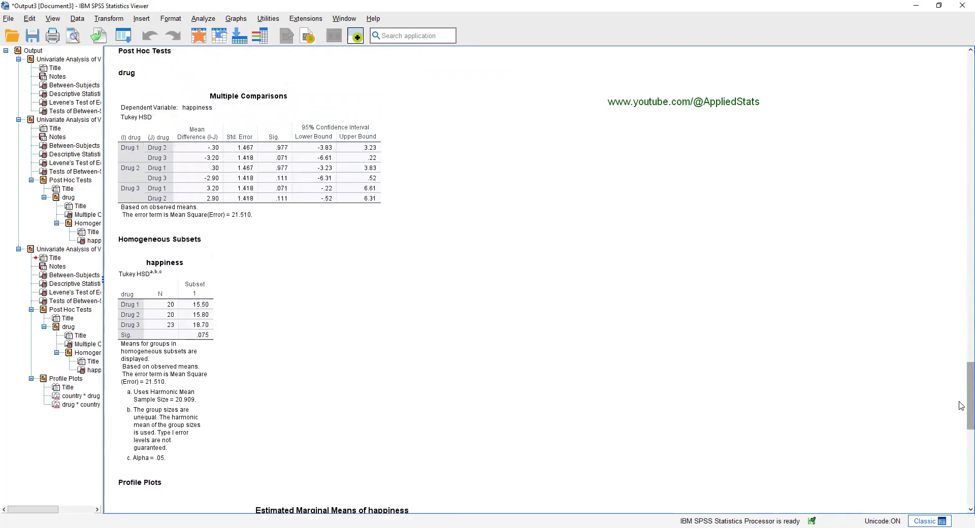
pyautogui.scroll(-13, 961, 457)
pyautogui.scroll(-2, 961, 467)
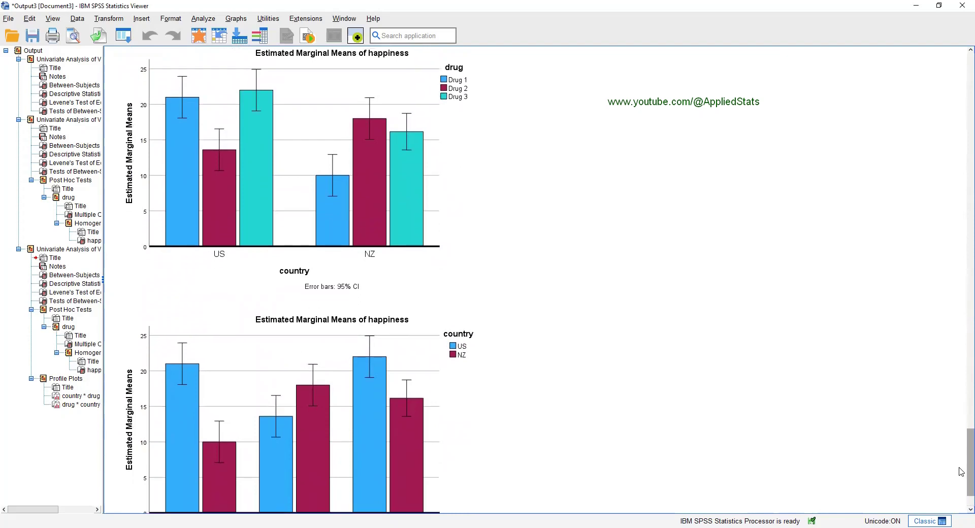
pyautogui.click(363, 207)
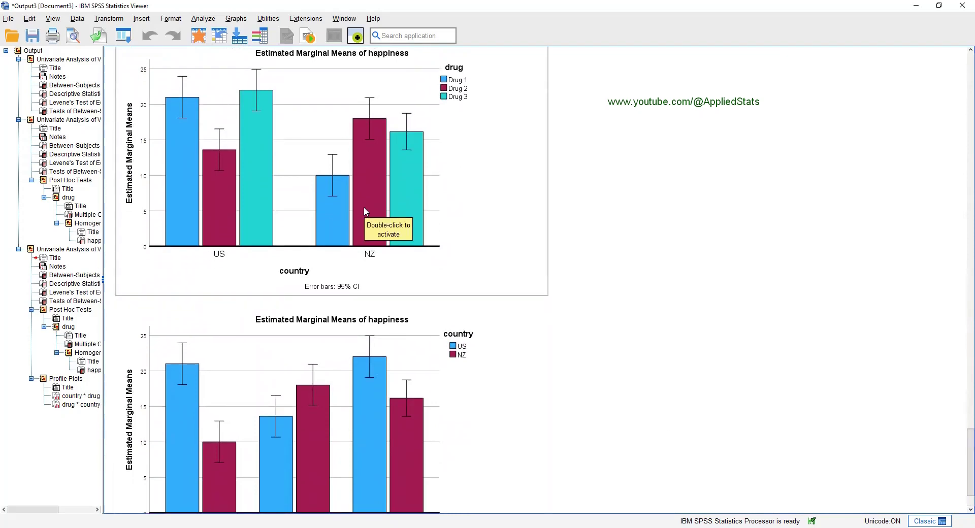
pyautogui.click(718, 231)
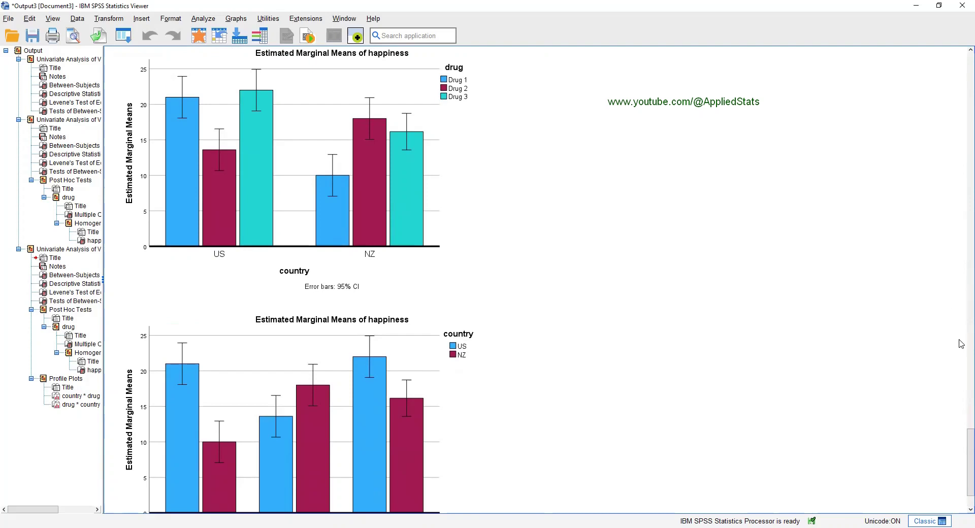
pyautogui.scroll(-2, 961, 447)
pyautogui.scroll(-1, 961, 447)
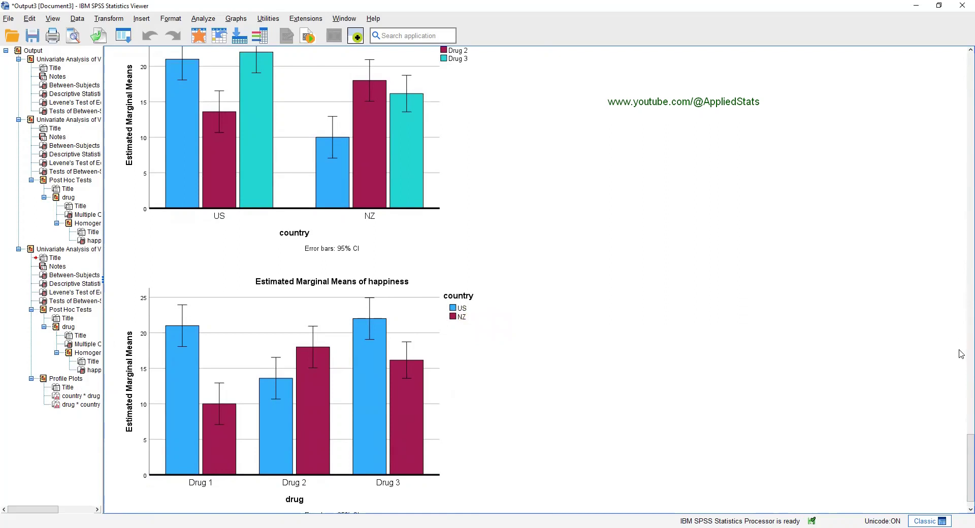
pyautogui.scroll(2, 961, 467)
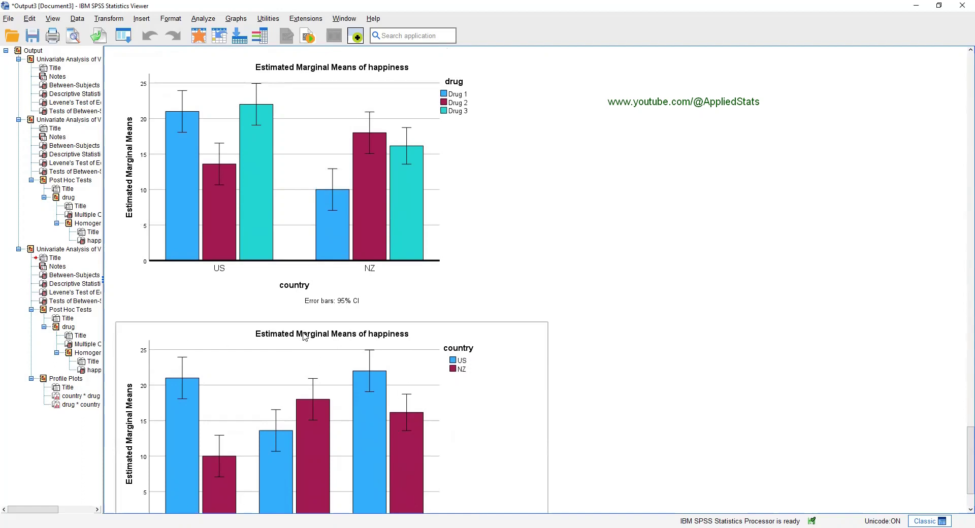
pyautogui.scroll(-3, 961, 447)
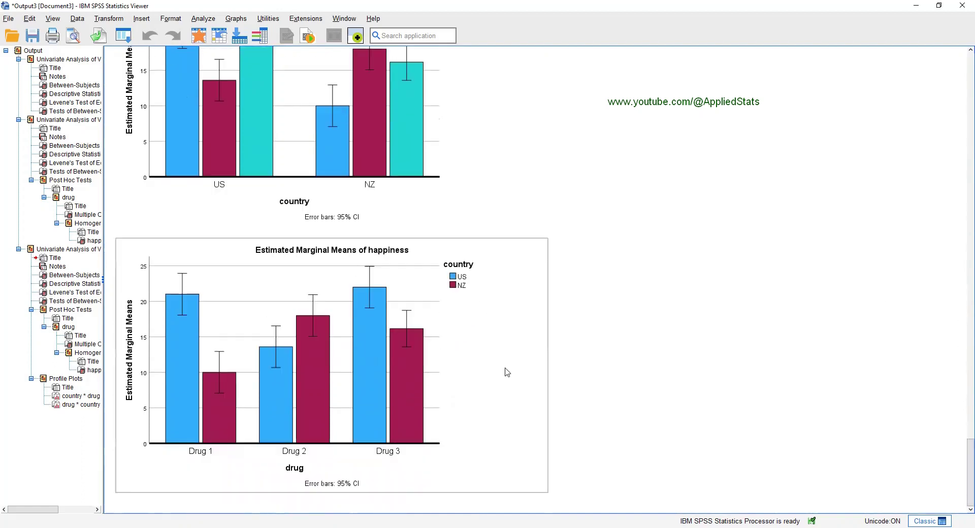
pyautogui.scroll(7, 963, 452)
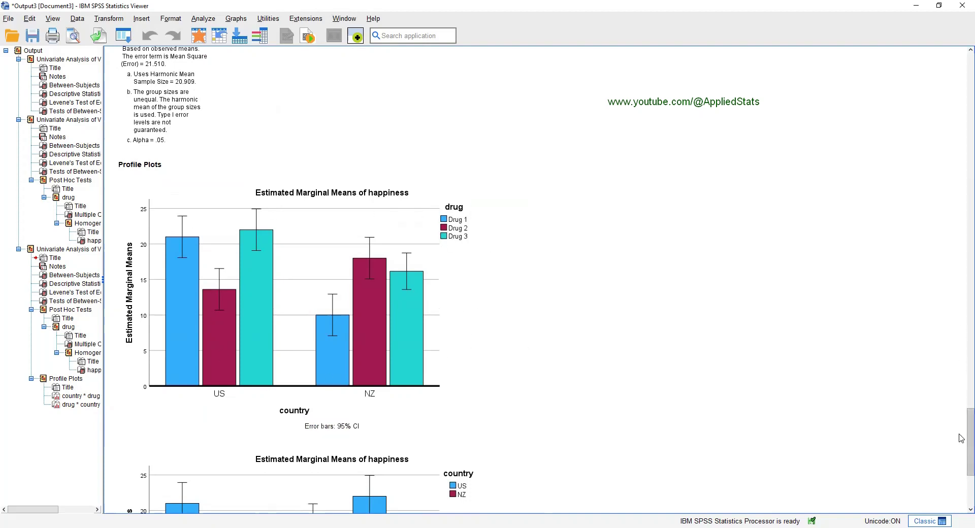
# Scroll down to the edited drug*country bar chart and select it.
pyautogui.scroll(-5, 621, 459)
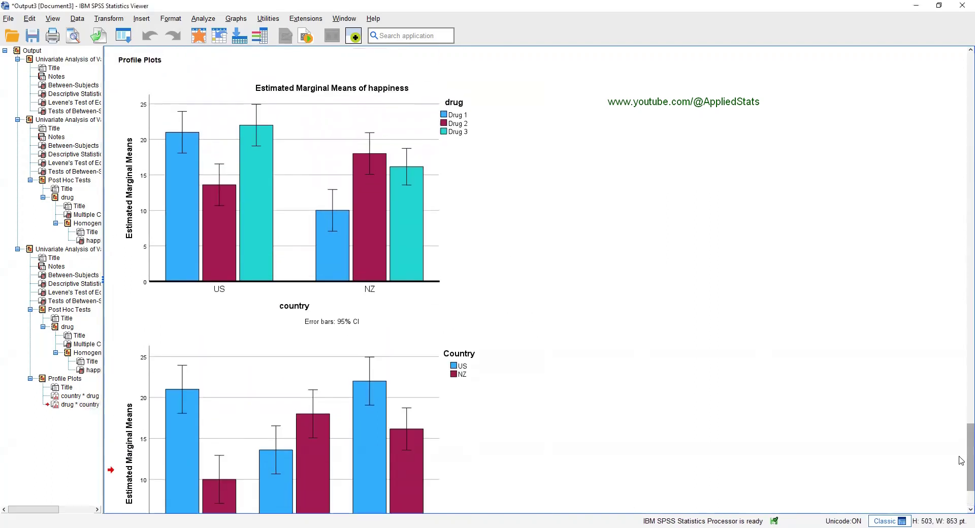
pyautogui.scroll(-3, 961, 486)
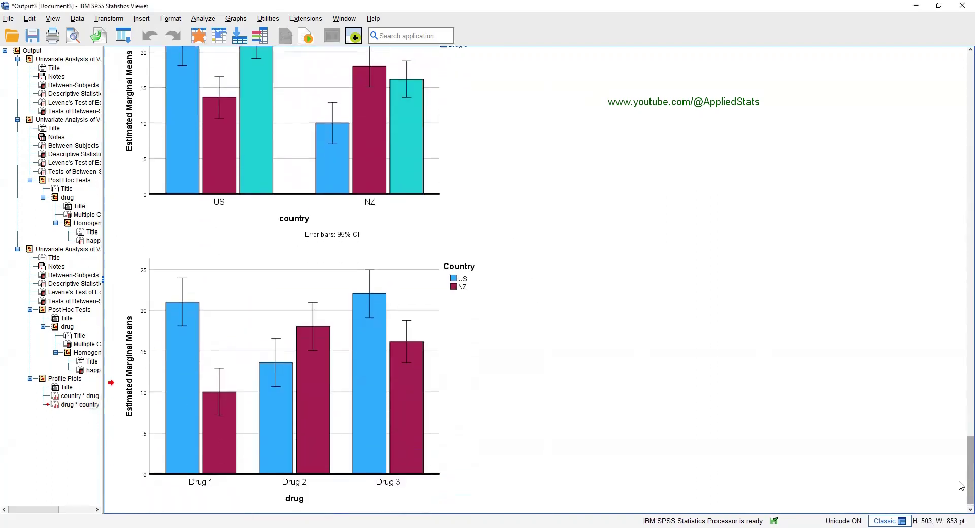
pyautogui.scroll(-1, 960, 486)
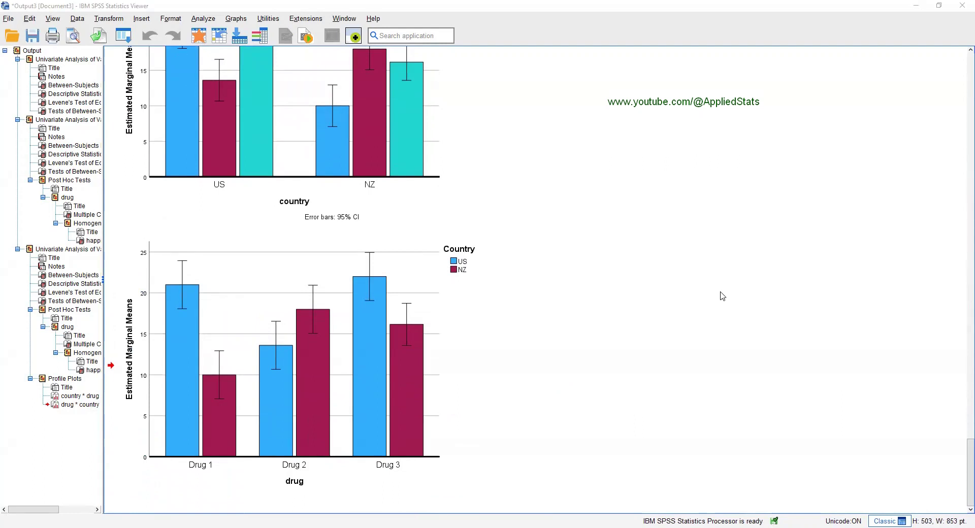
pyautogui.click(474, 374)
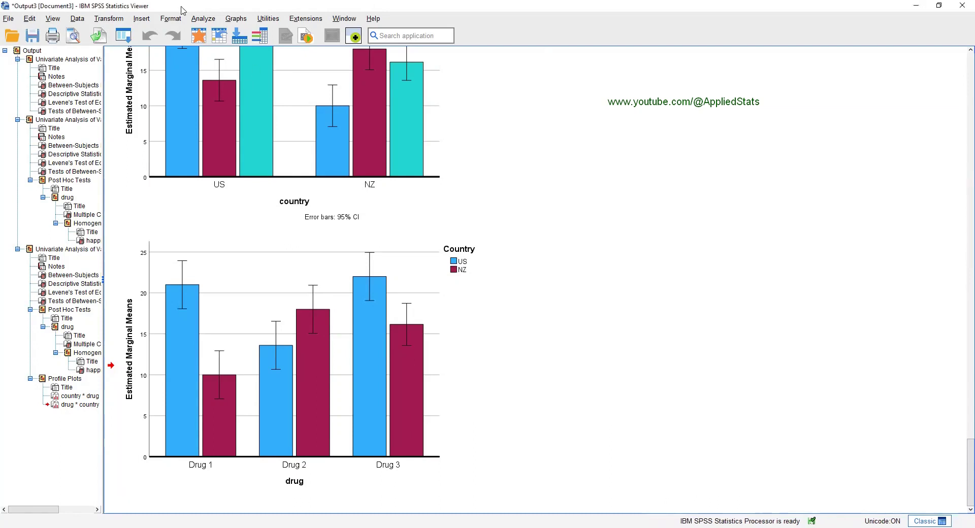
# Set Split File to Compare groups, with groups based on country.
pyautogui.click(78, 18)
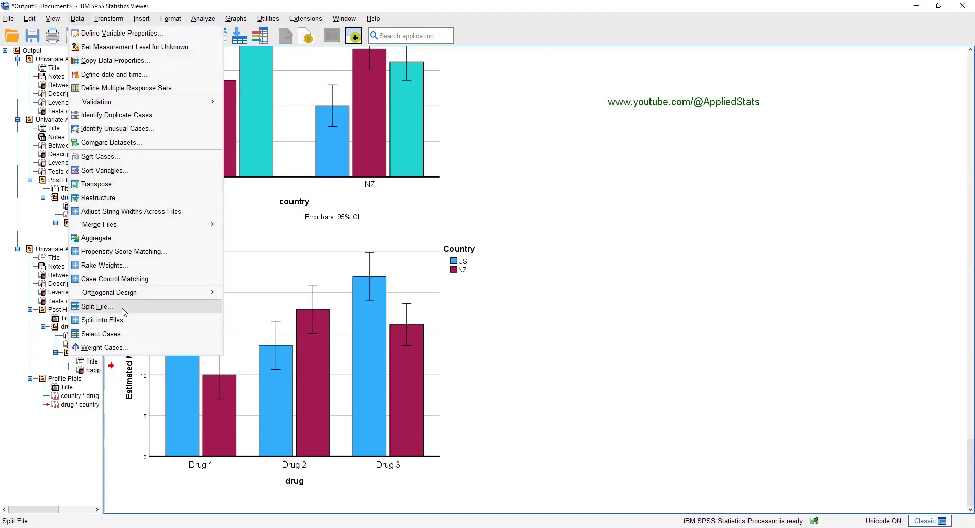
pyautogui.click(97, 306)
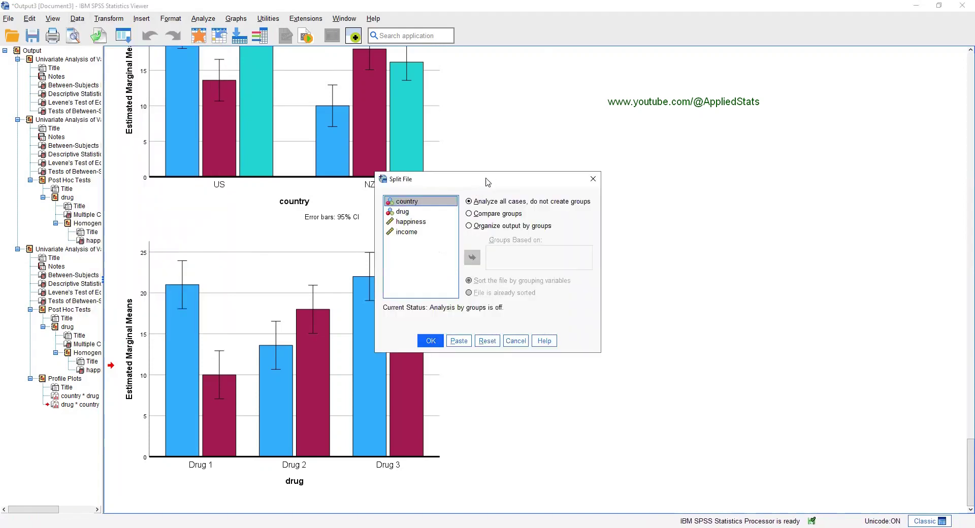
pyautogui.moveTo(488, 182); pyautogui.dragTo(393, 134)
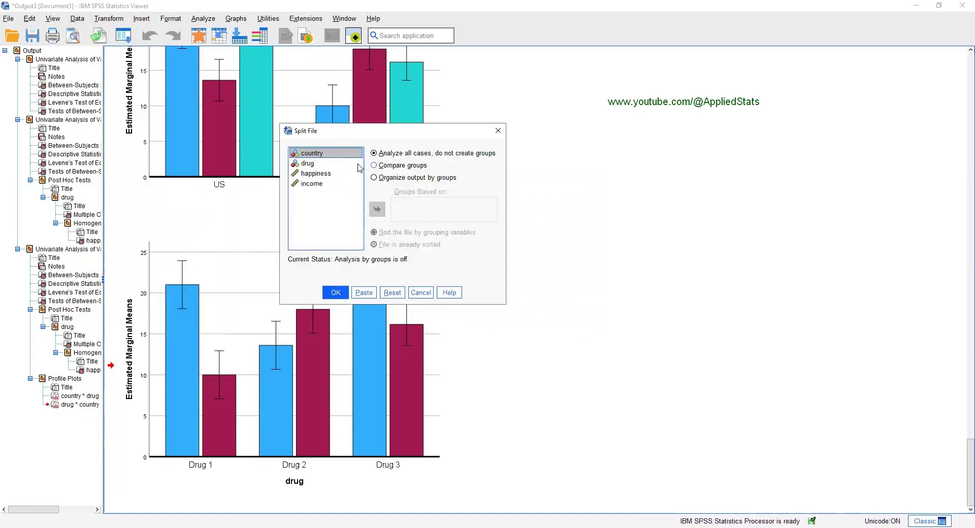
pyautogui.click(315, 156)
pyautogui.click(375, 165)
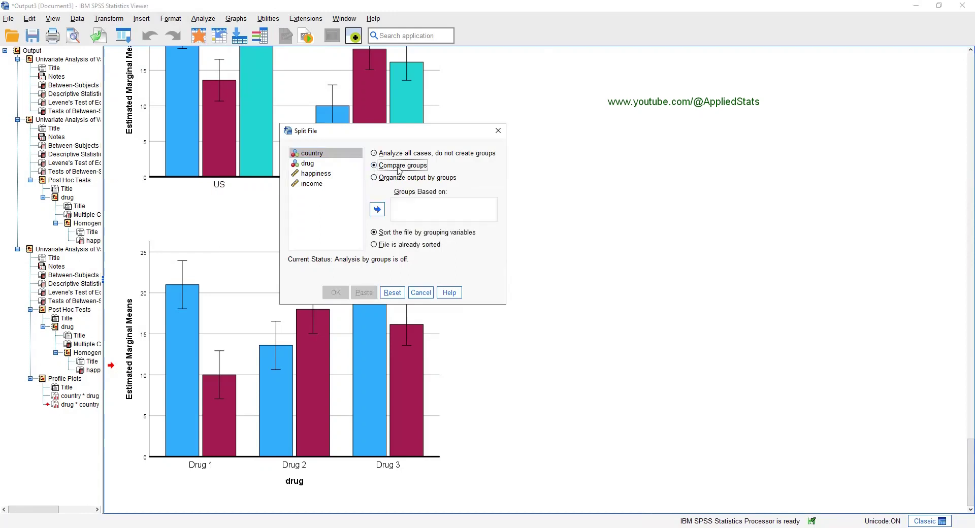
pyautogui.click(312, 155)
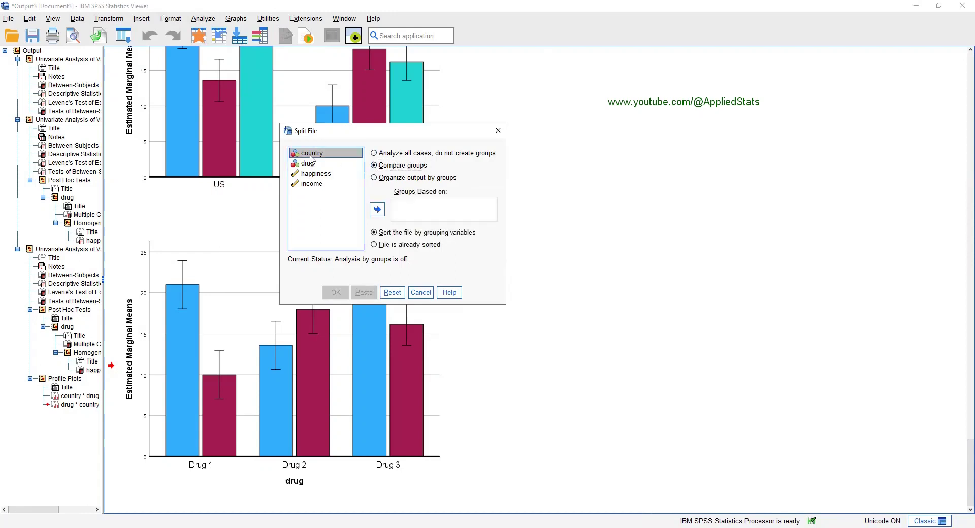
pyautogui.click(377, 209)
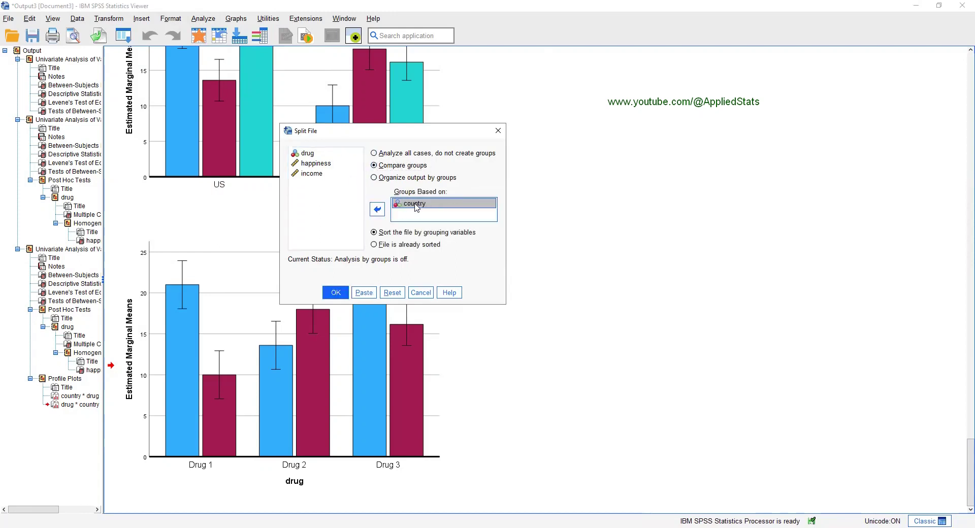
pyautogui.click(336, 293)
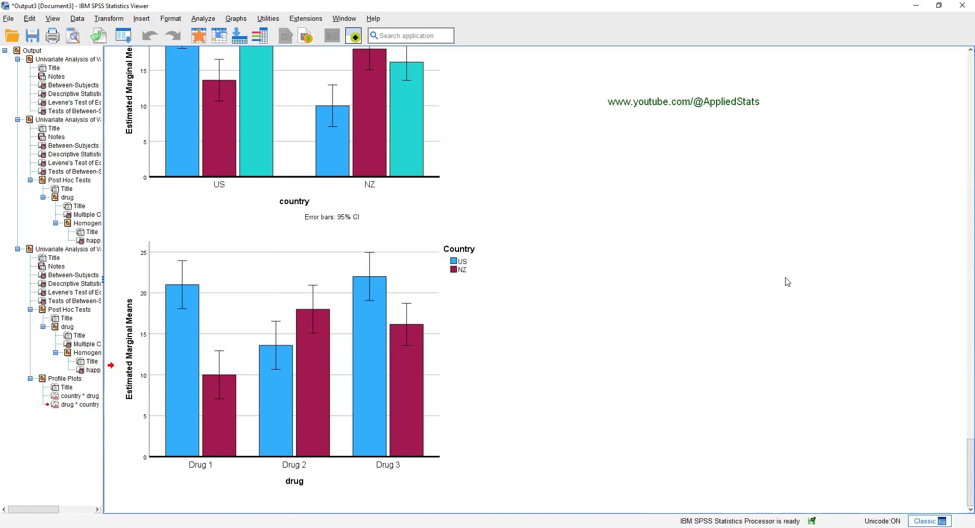
pyautogui.click(203, 19)
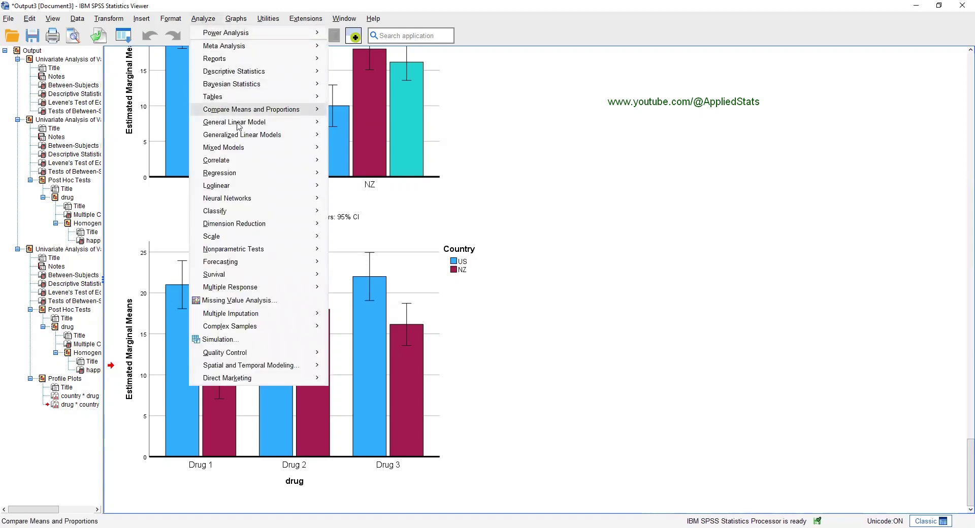
# Remove country from the fixed factors and run the ANOVA with drug alone.
pyautogui.moveTo(256, 125)
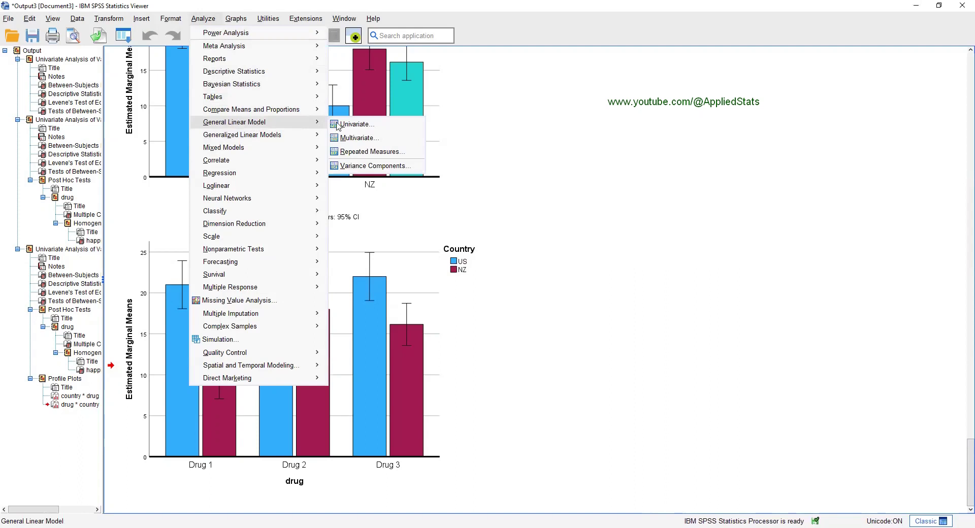
pyautogui.click(378, 126)
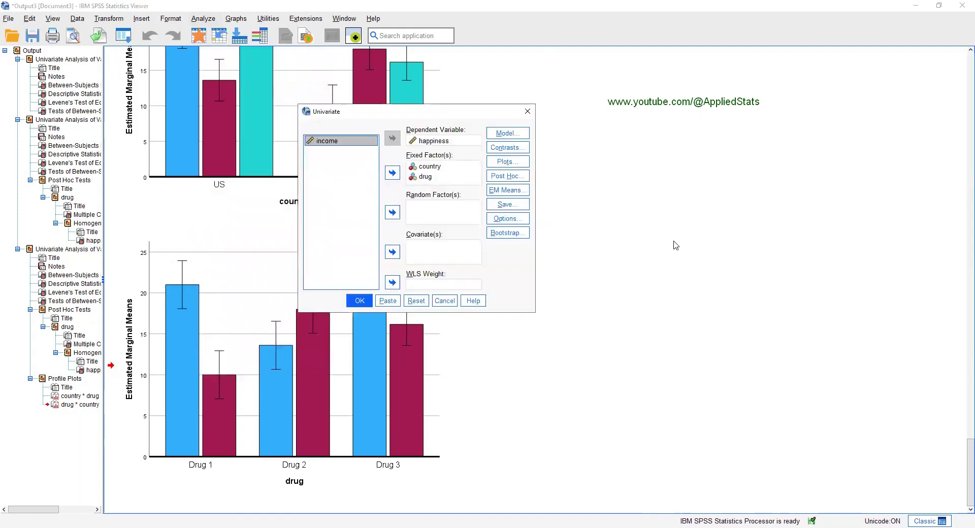
pyautogui.click(429, 167)
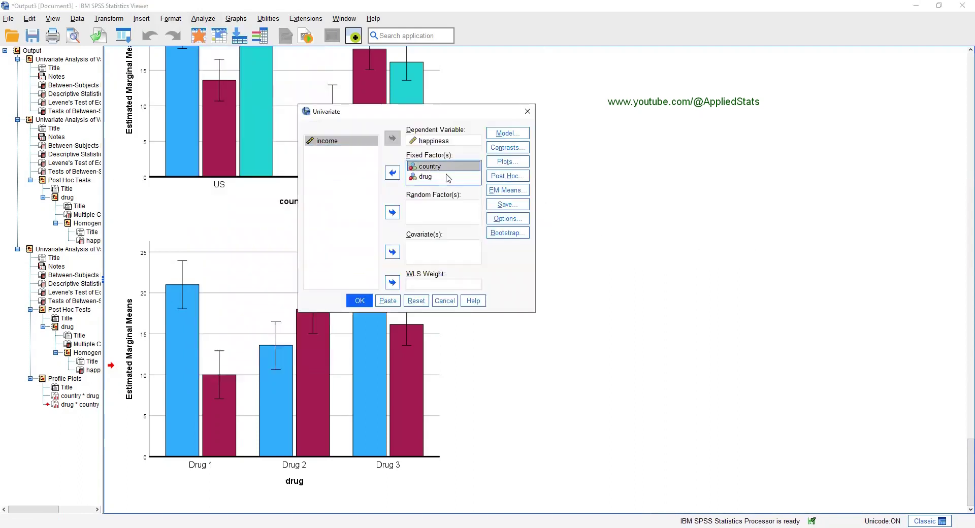
pyautogui.click(392, 172)
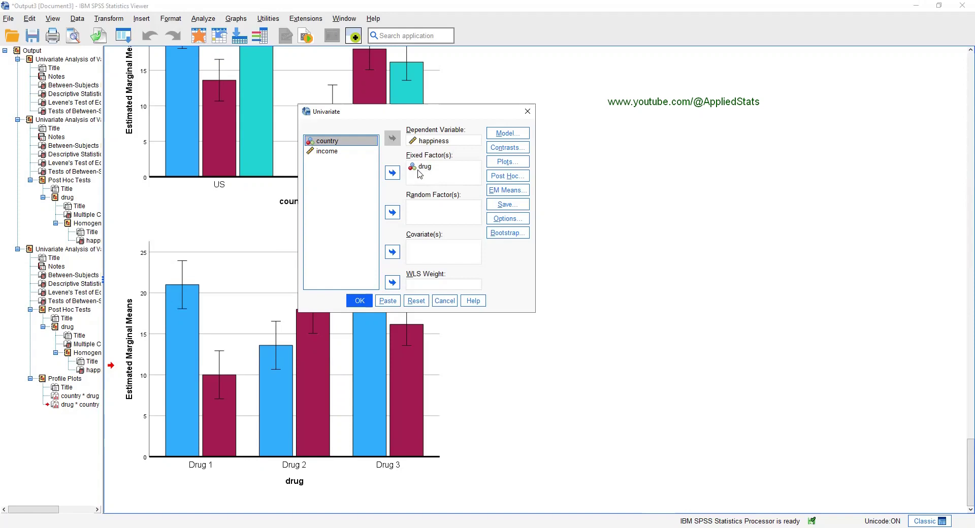
pyautogui.click(360, 301)
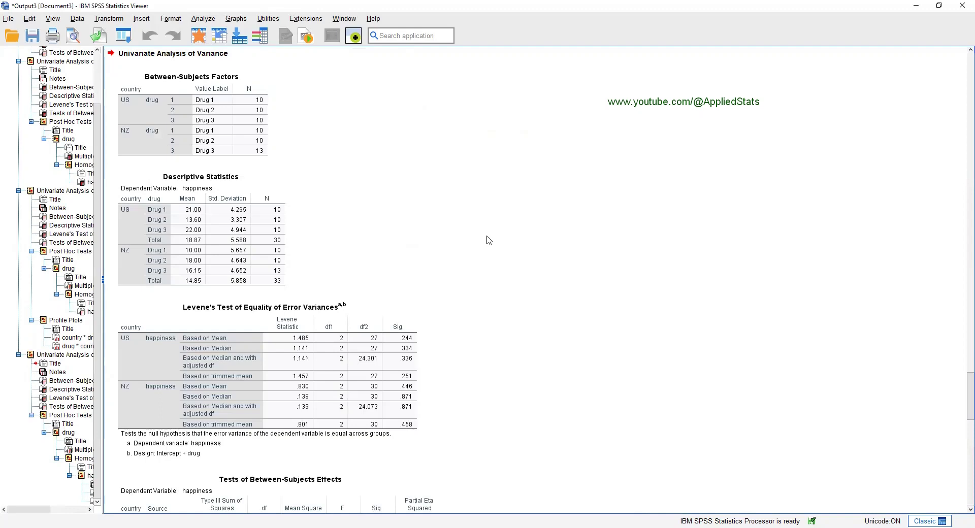
pyautogui.click(201, 128)
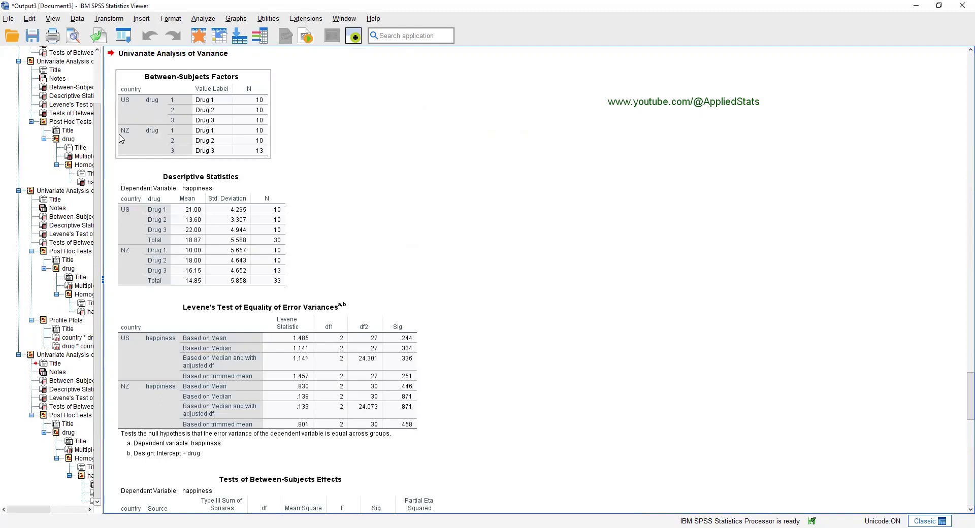
pyautogui.scroll(-5, 152, 198)
pyautogui.click(153, 199)
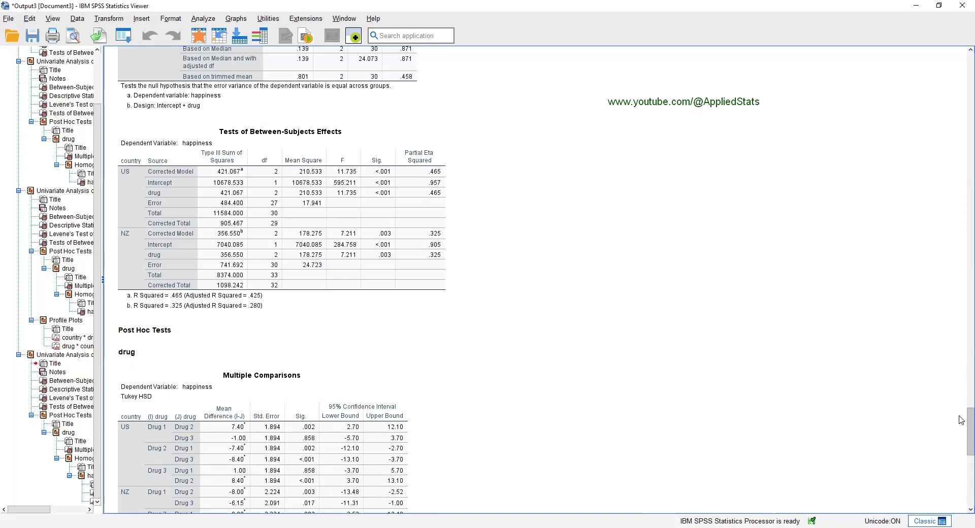
pyautogui.scroll(-5, 961, 419)
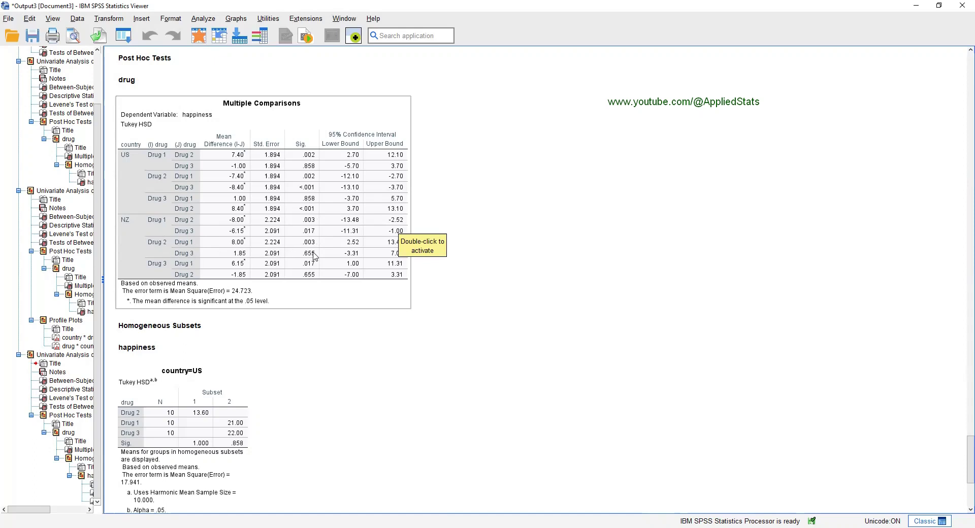
pyautogui.moveTo(961, 455)
pyautogui.mouseDown()
pyautogui.moveTo(961, 395)
pyautogui.moveTo(961, 465)
pyautogui.mouseUp()
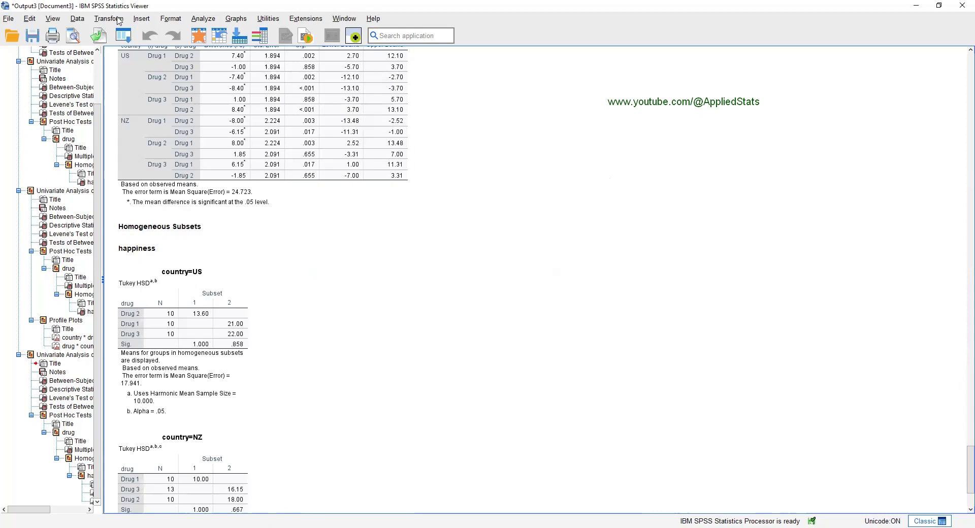
# Switch Split File back to 'Analyze all cases, do not create groups'.
pyautogui.click(78, 20)
pyautogui.click(115, 306)
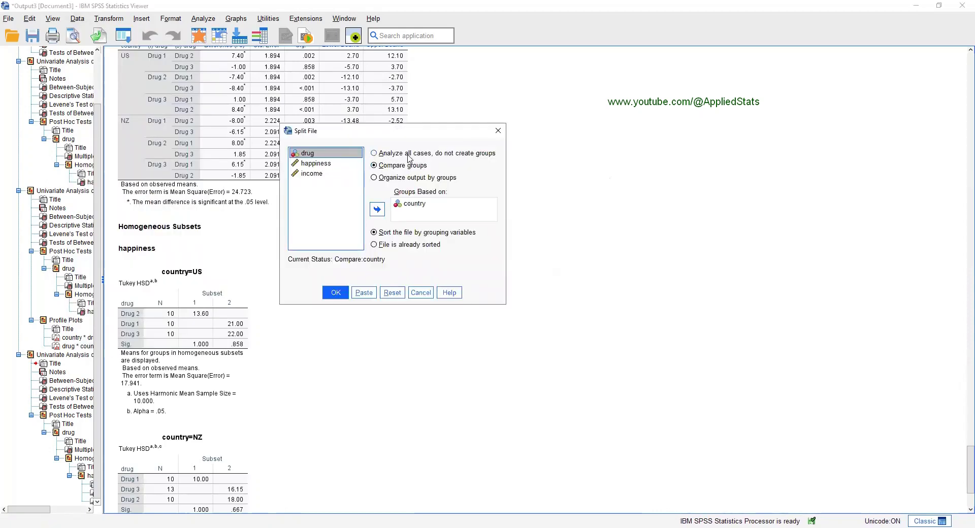
pyautogui.click(407, 156)
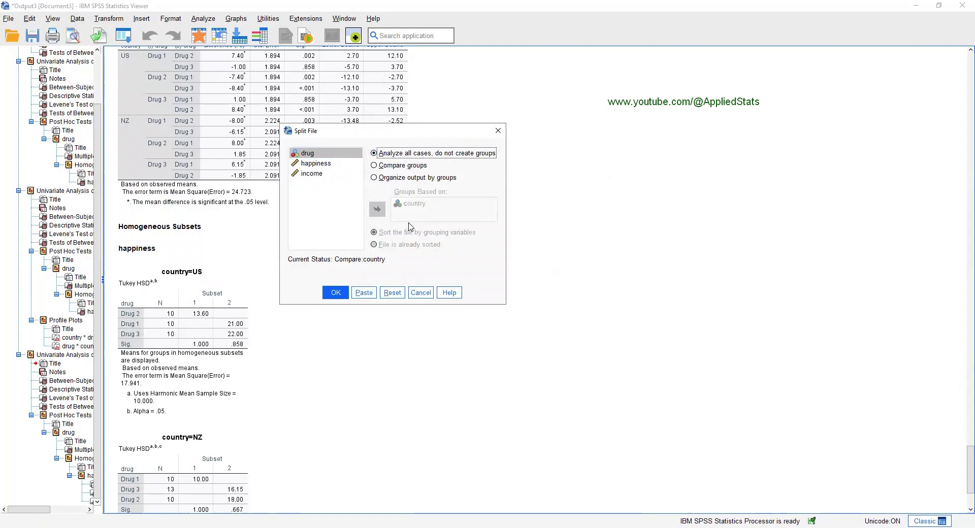
pyautogui.click(336, 293)
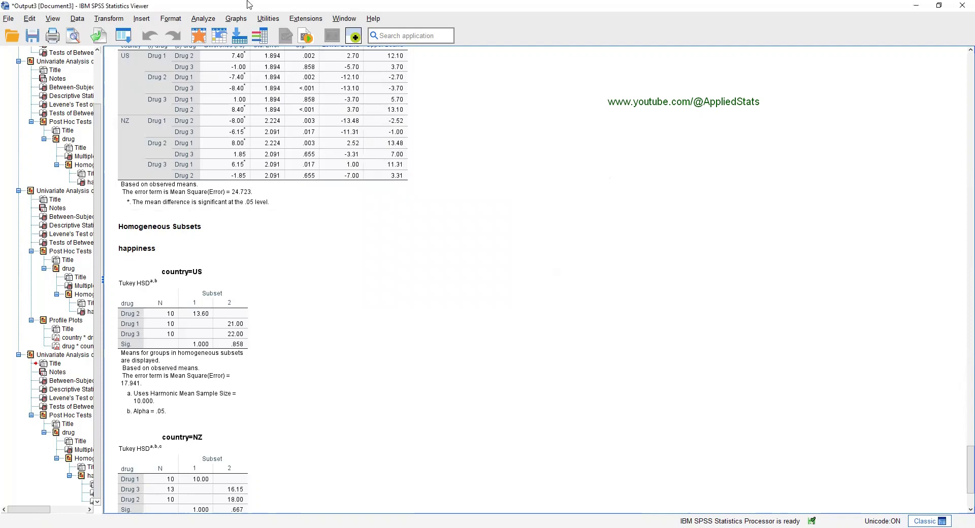
pyautogui.click(201, 21)
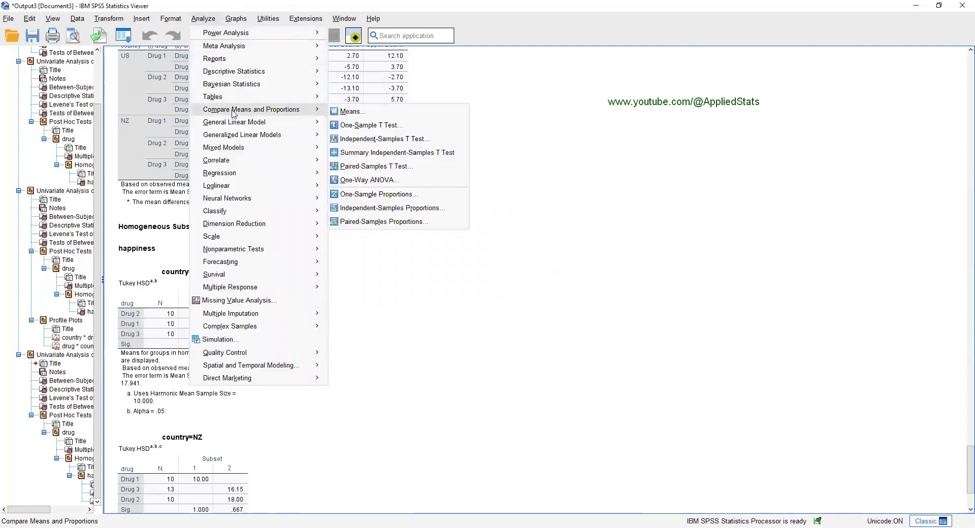
# In a new Univariate analysis, add country back as a fixed factor alongside drug.
pyautogui.moveTo(247, 123)
pyautogui.click(379, 126)
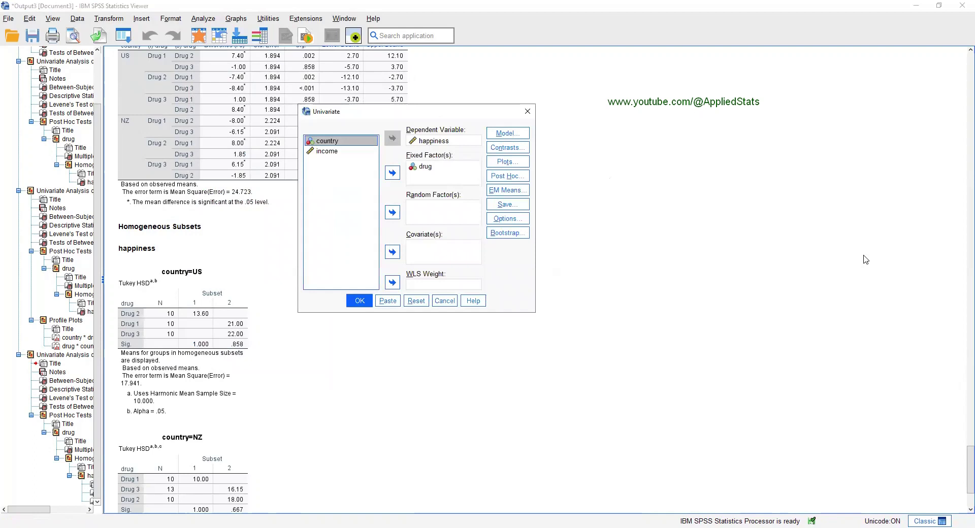
pyautogui.click(392, 172)
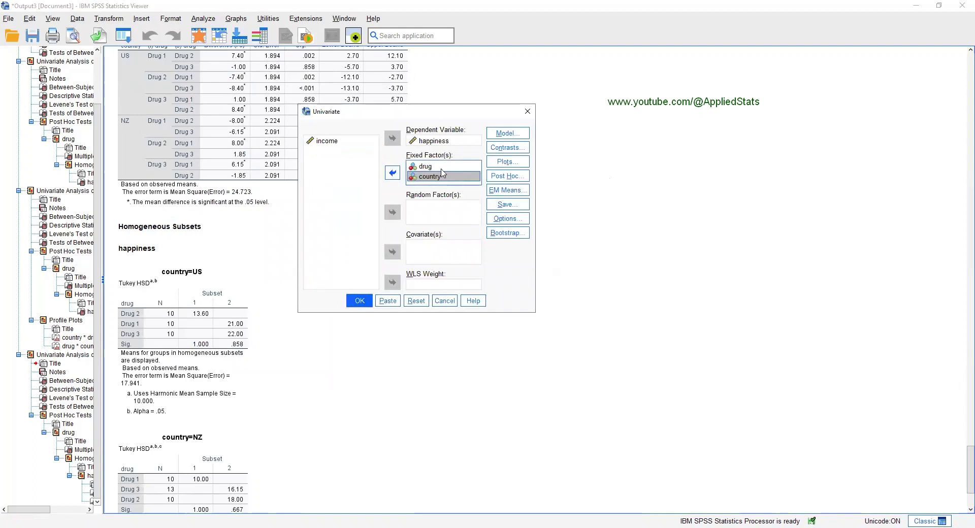
pyautogui.click(447, 176)
# Build a custom model with drug and country as main effect terms.
pyautogui.click(508, 133)
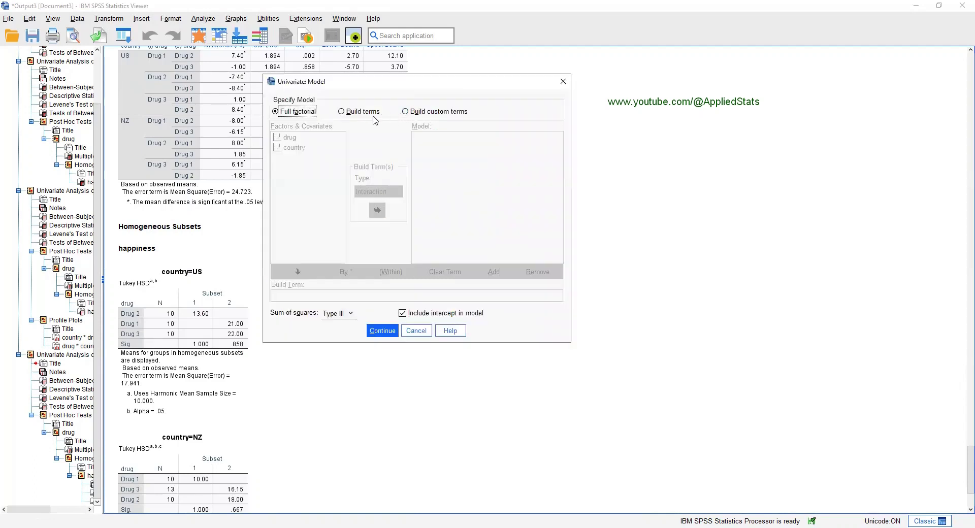
pyautogui.click(341, 112)
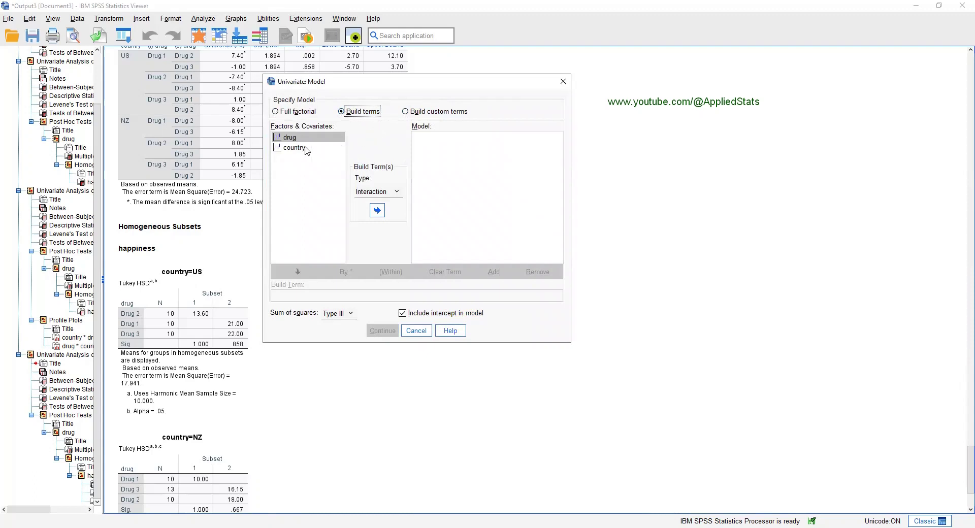
pyautogui.click(376, 210)
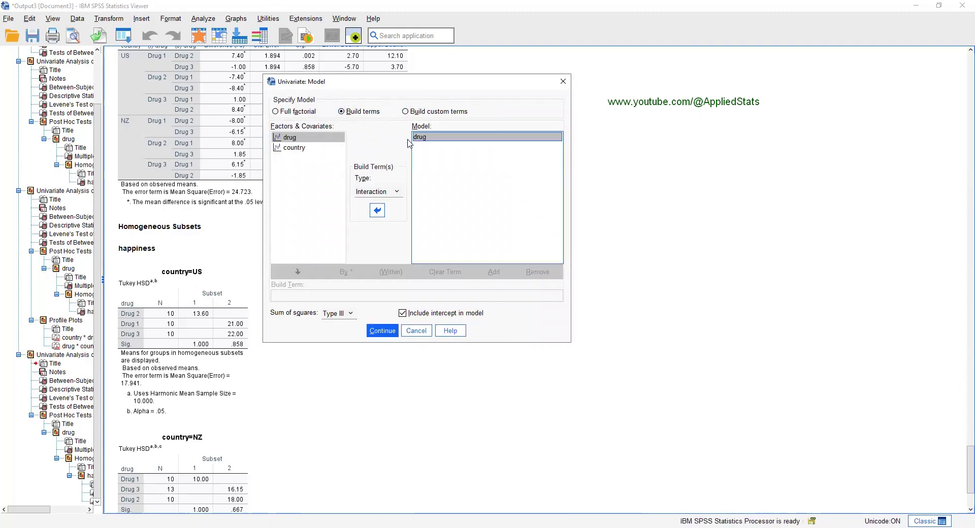
pyautogui.click(292, 149)
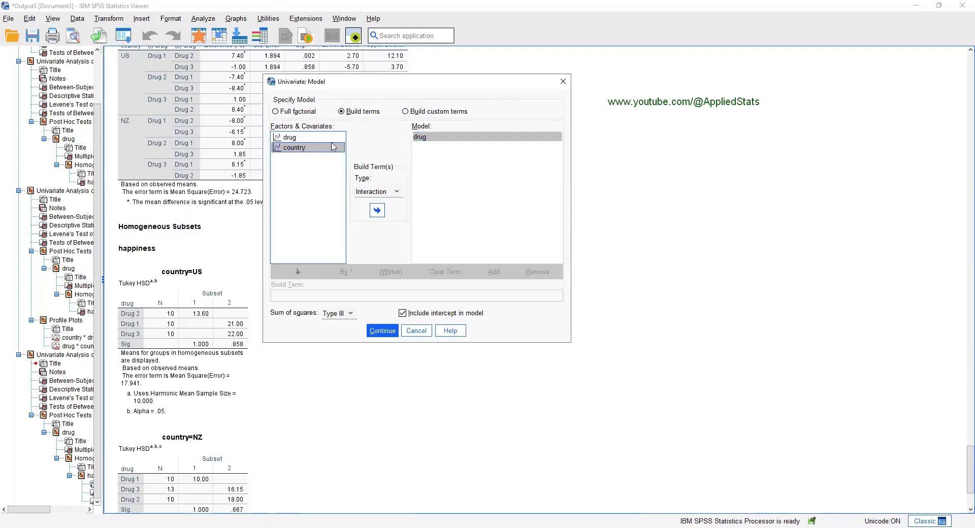
pyautogui.click(377, 210)
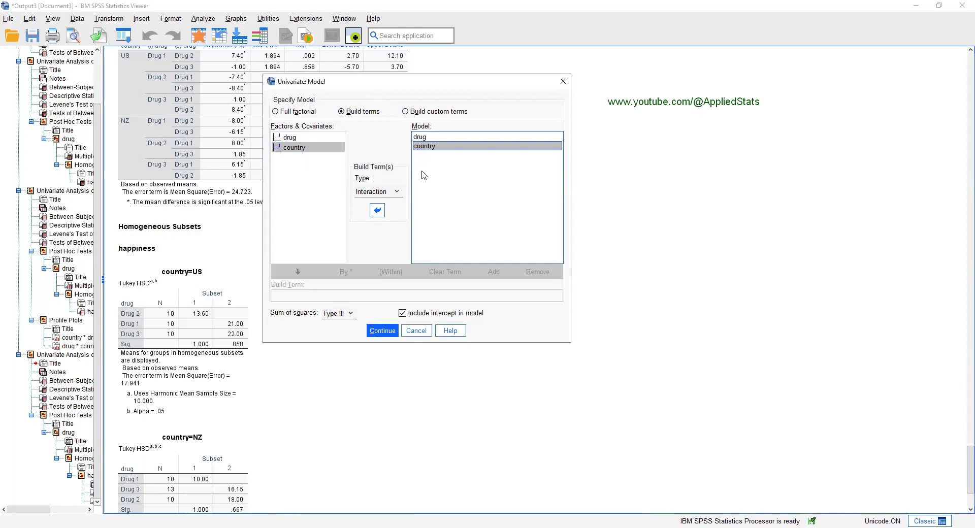
# Remove the country*drug interaction term and confirm the main-effects-only model.
pyautogui.keyDown('ctrl'); pyautogui.click(288, 143); pyautogui.keyUp('ctrl')
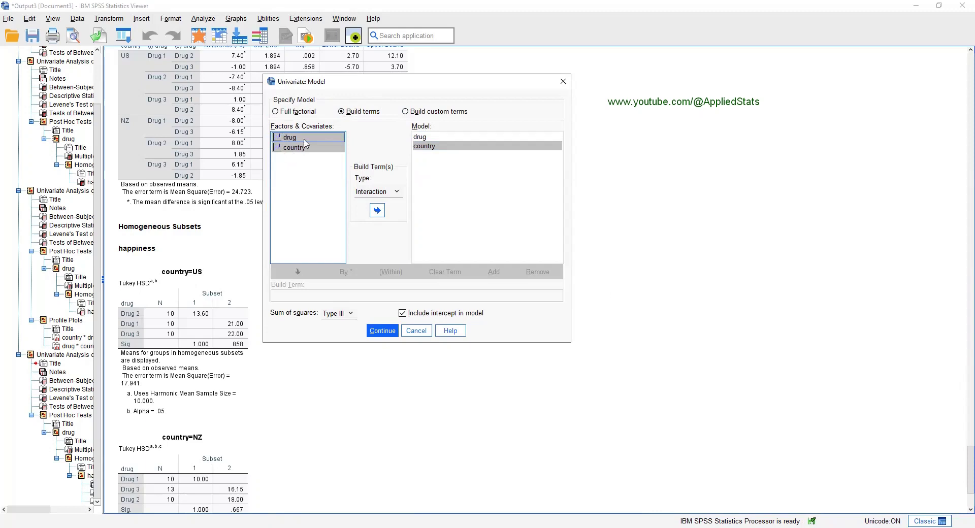
pyautogui.click(397, 193)
pyautogui.click(370, 205)
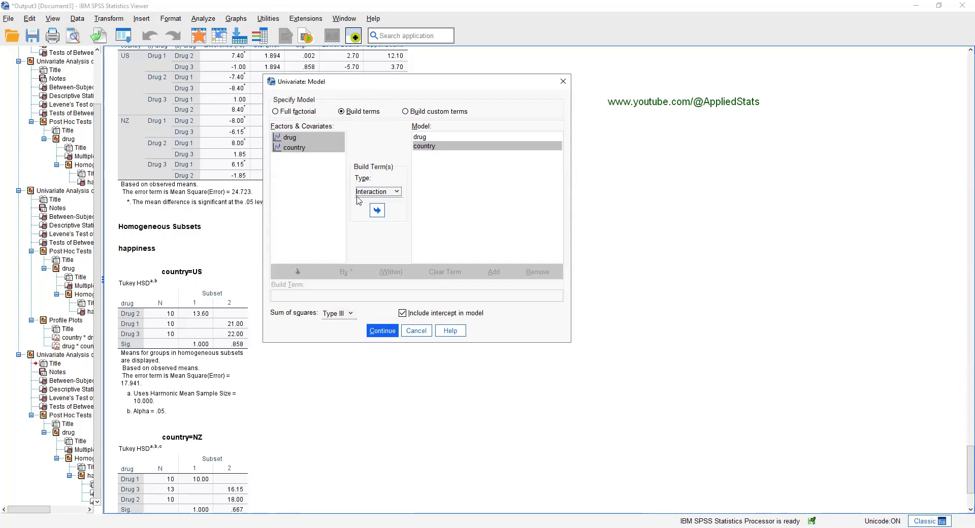
pyautogui.click(377, 211)
pyautogui.click(377, 211)
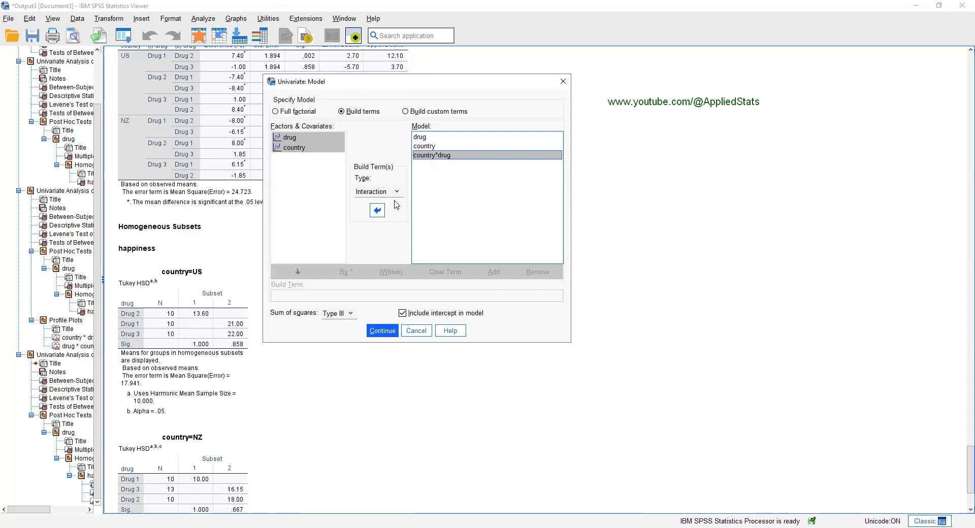
pyautogui.click(377, 210)
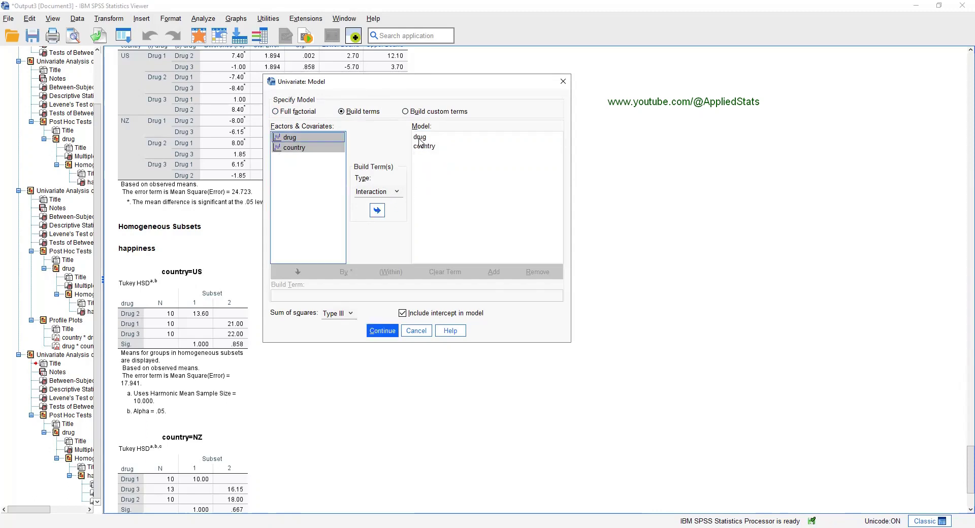
pyautogui.click(383, 331)
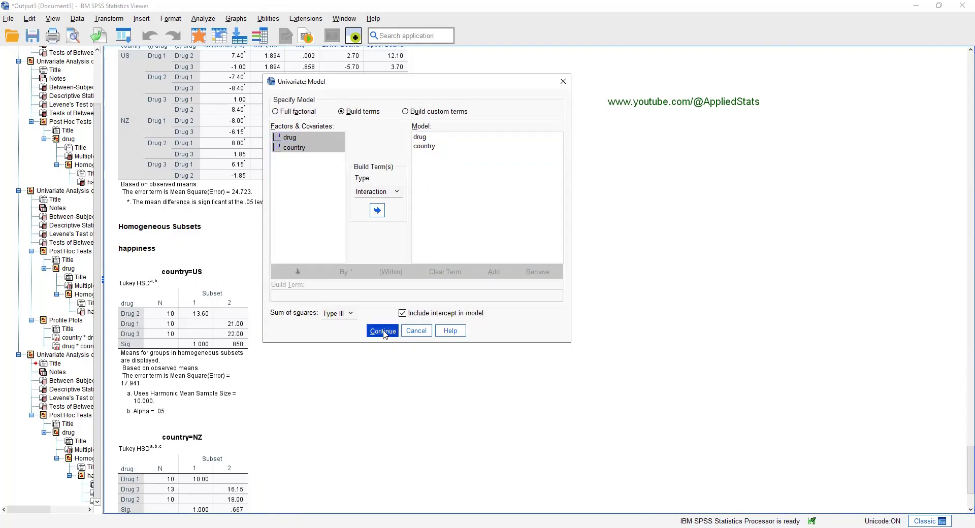
# Run the country-and-drug main-effects ANOVA, review its output, and bring up the Word write-up.
pyautogui.click(359, 301)
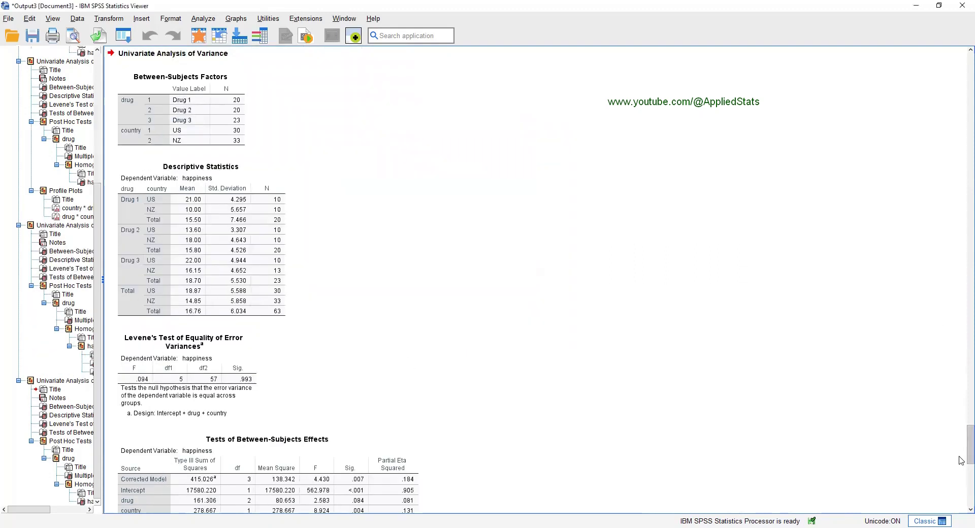
pyautogui.scroll(-10, 960, 462)
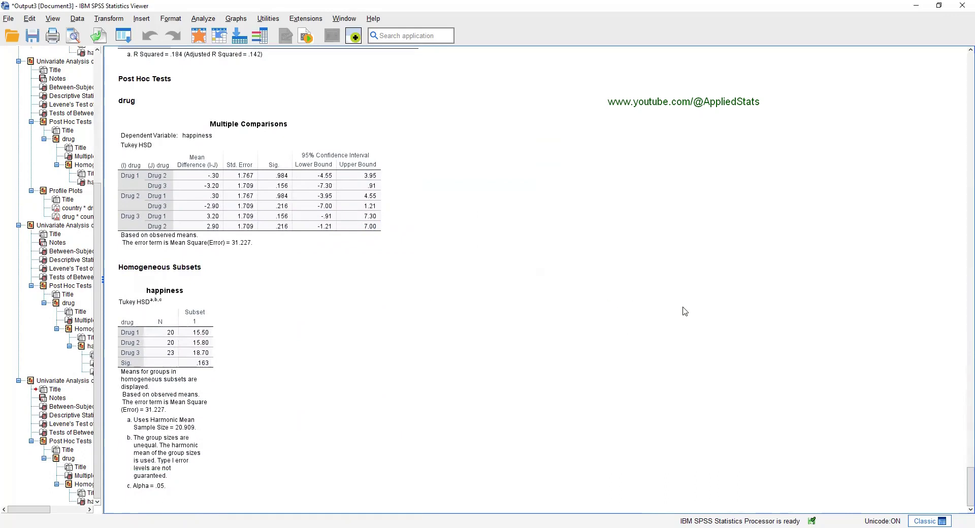
pyautogui.scroll(5, 960, 479)
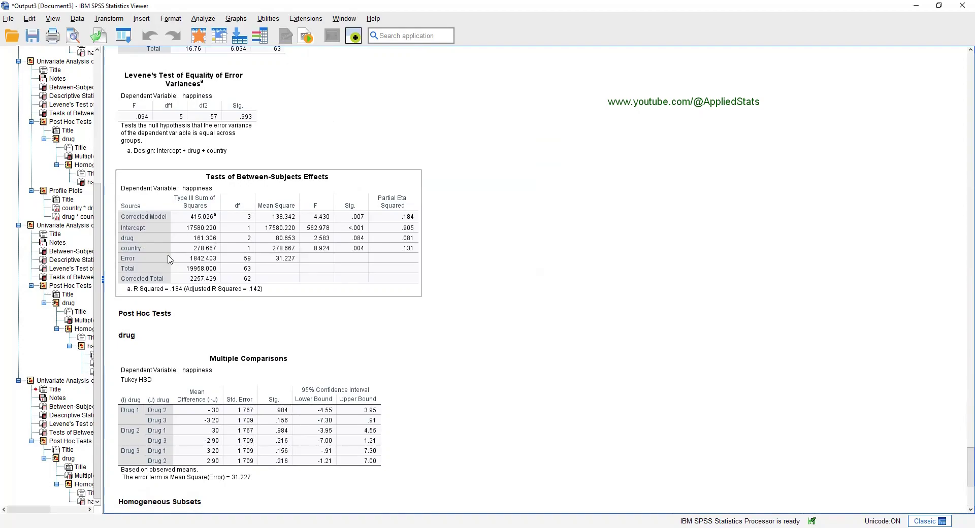
pyautogui.hotkey('alt', 'Tab')
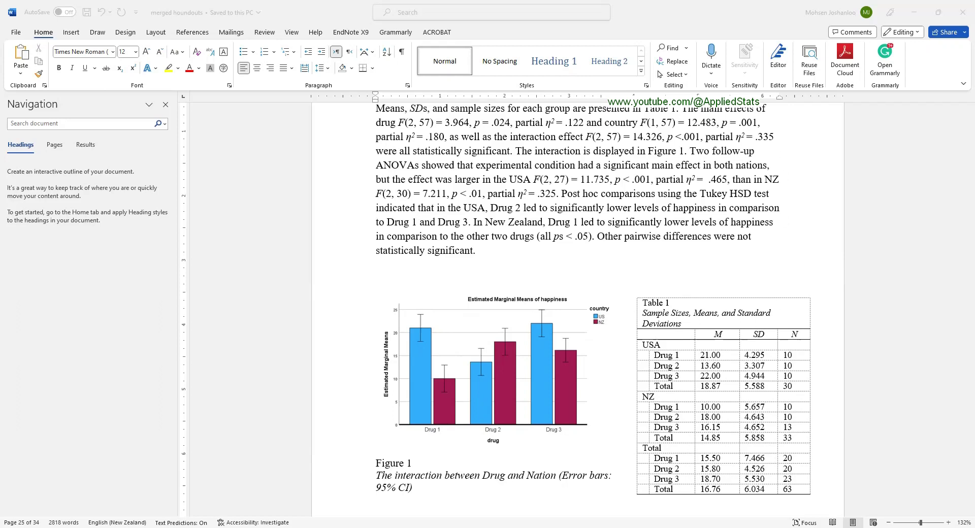
# Highlight the interaction statistics, the interaction-figure sentence and the USA follow-up result in turn.
pyautogui.click(664, 115)
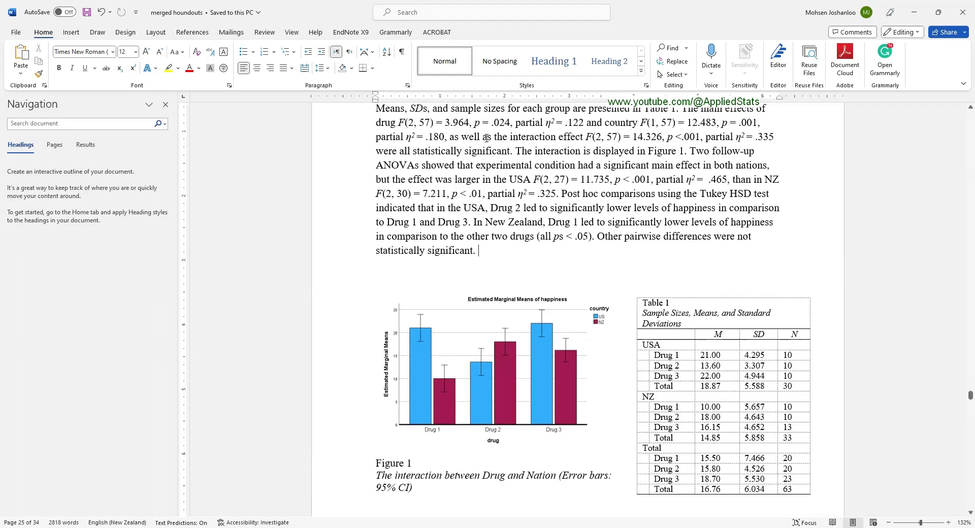
pyautogui.moveTo(461, 137); pyautogui.dragTo(775, 137)
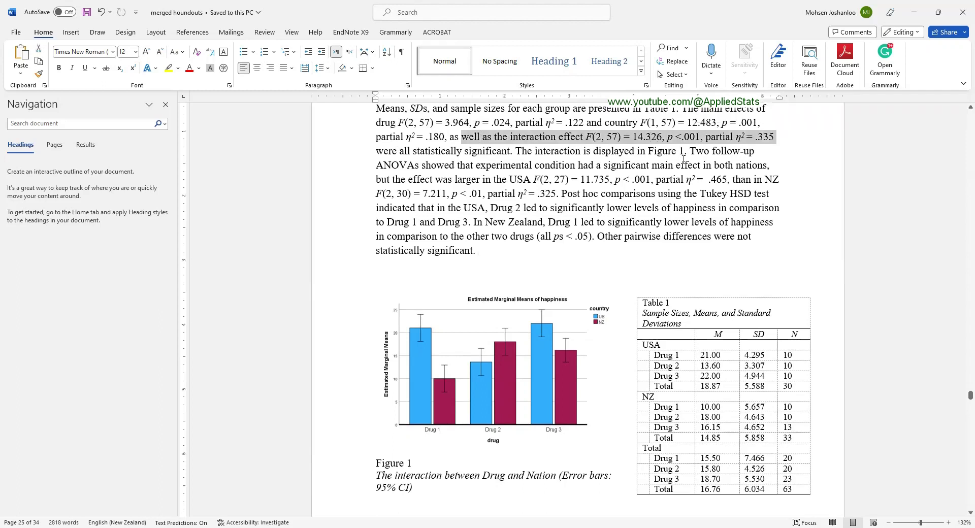
pyautogui.click(694, 138)
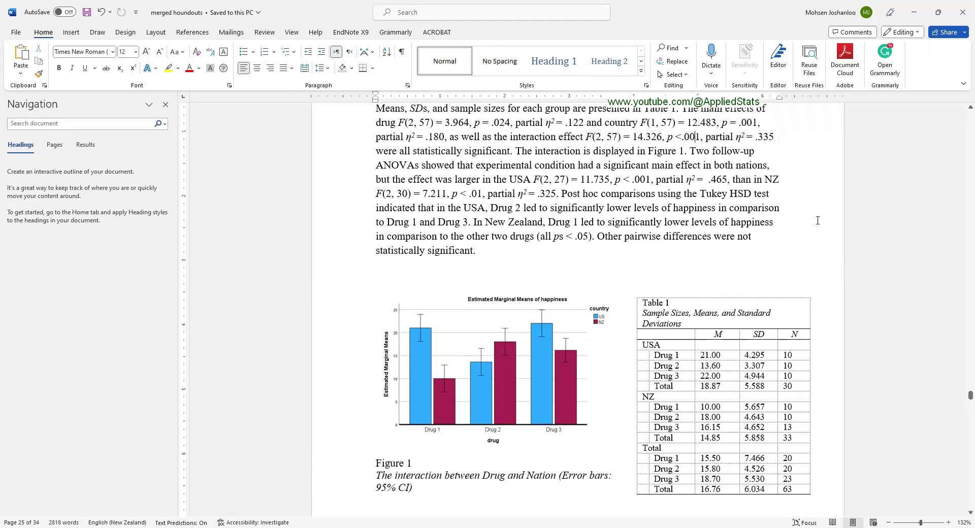
pyautogui.moveTo(517, 152); pyautogui.dragTo(678, 152)
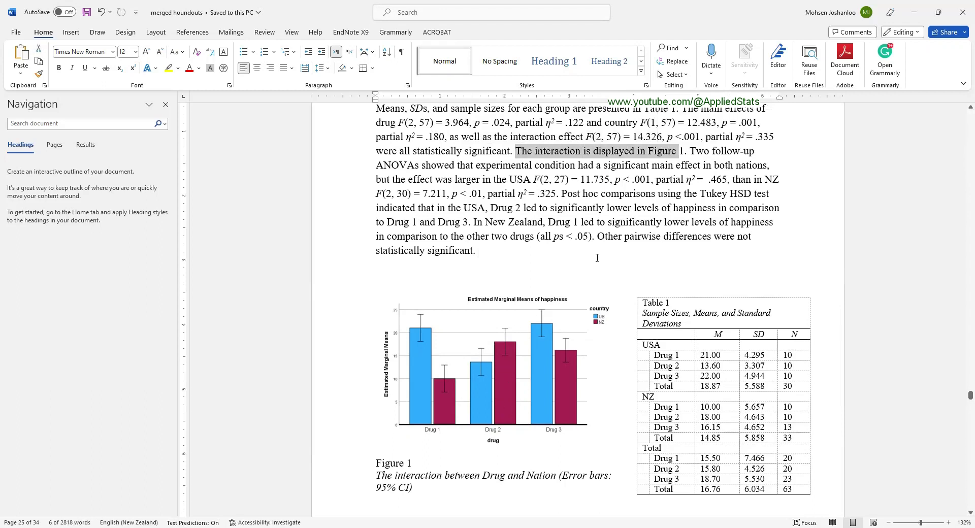
pyautogui.click(744, 183)
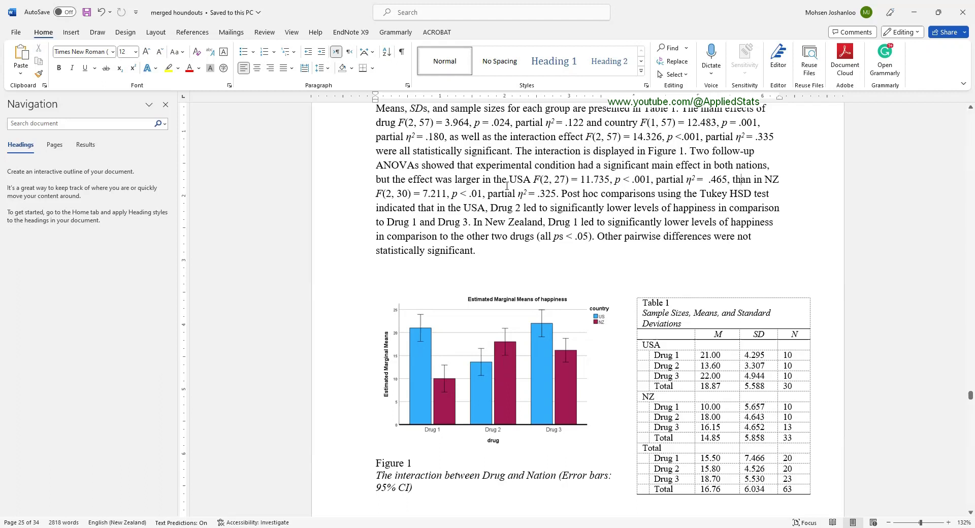
pyautogui.moveTo(510, 178); pyautogui.dragTo(731, 182)
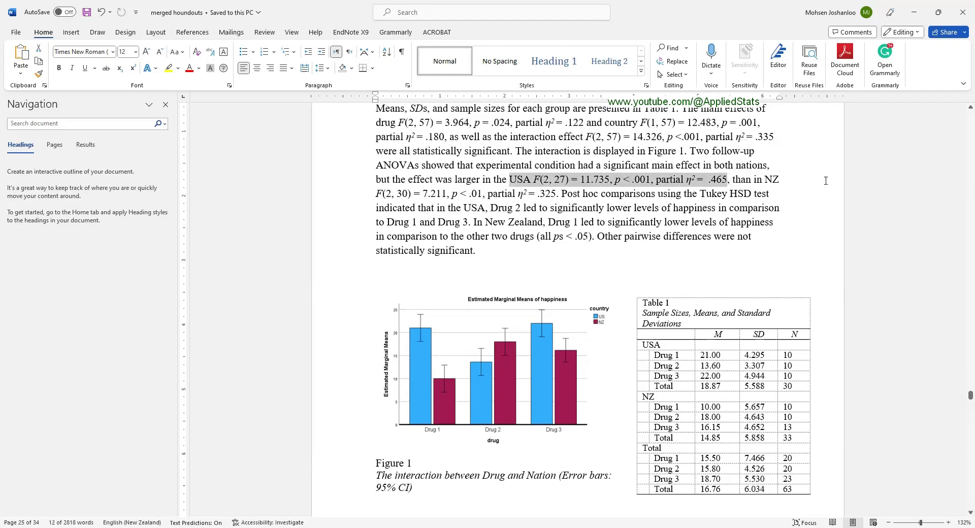
pyautogui.click(565, 191)
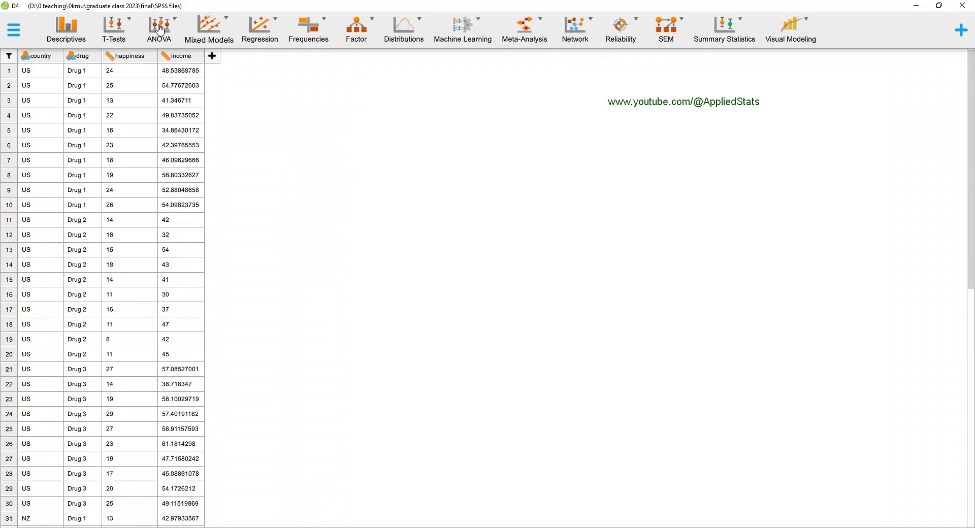
# Set up a classic ANOVA with happiness as dependent variable and country and drug as fixed factors.
pyautogui.click(160, 30)
pyautogui.click(152, 69)
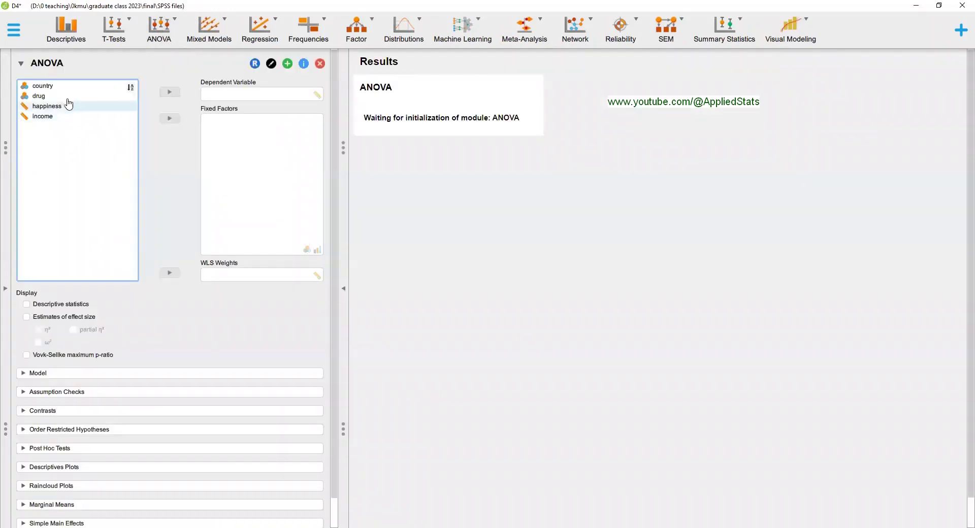
pyautogui.moveTo(53, 110); pyautogui.dragTo(248, 96)
pyautogui.click(43, 86)
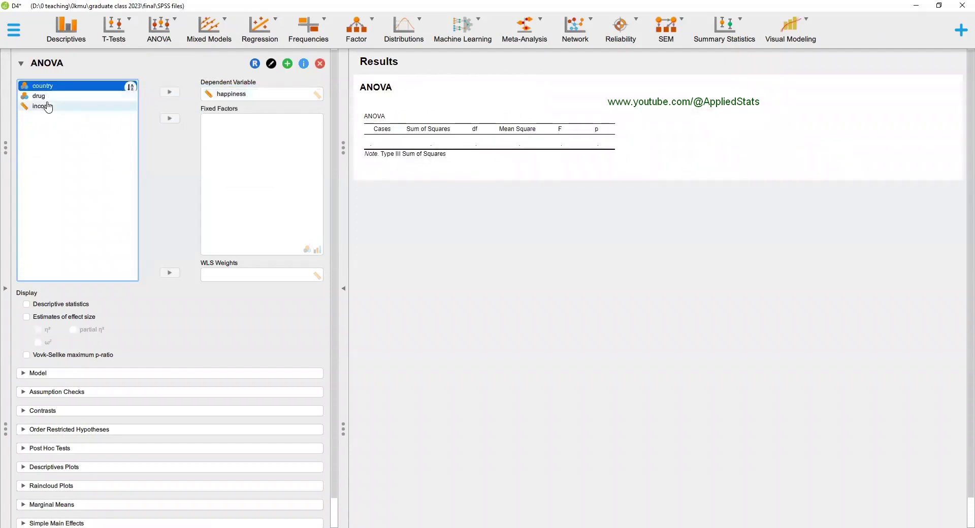
pyautogui.keyDown('shift'); pyautogui.click(43, 99); pyautogui.keyUp('shift')
pyautogui.click(169, 118)
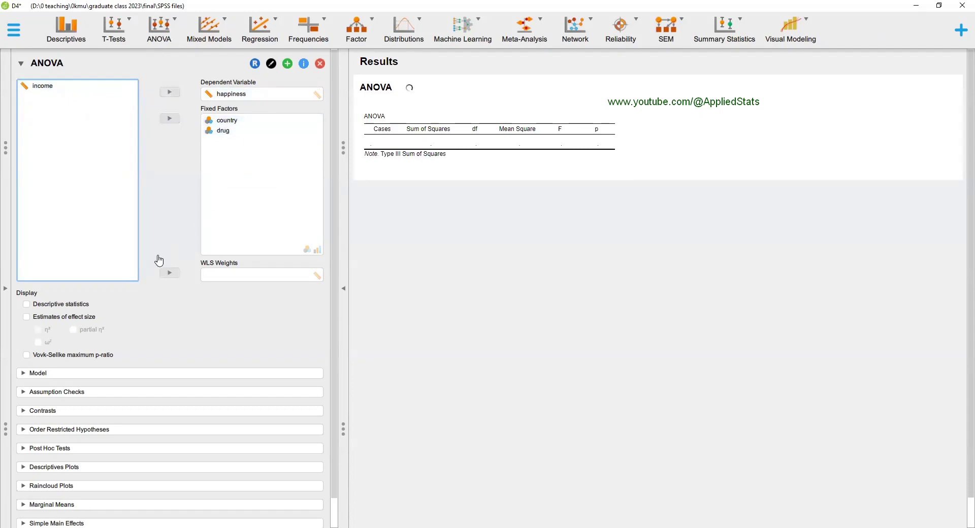
# Add descriptive statistics and η², partial η² and ω² effect size estimates.
pyautogui.click(45, 304)
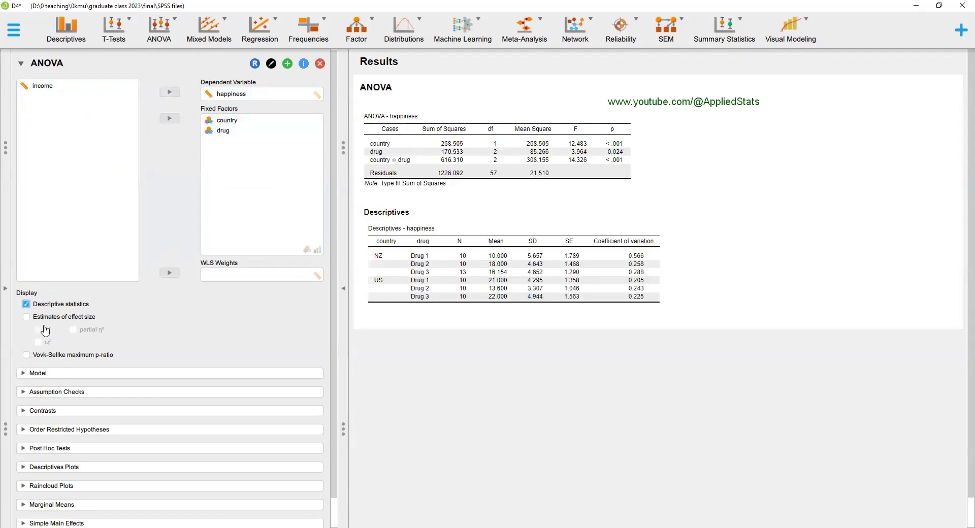
pyautogui.click(26, 316)
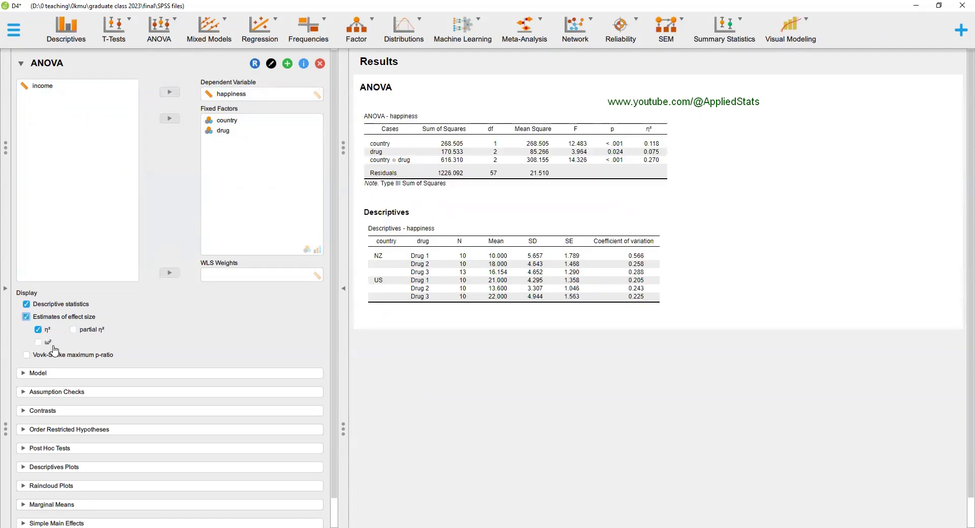
pyautogui.click(79, 332)
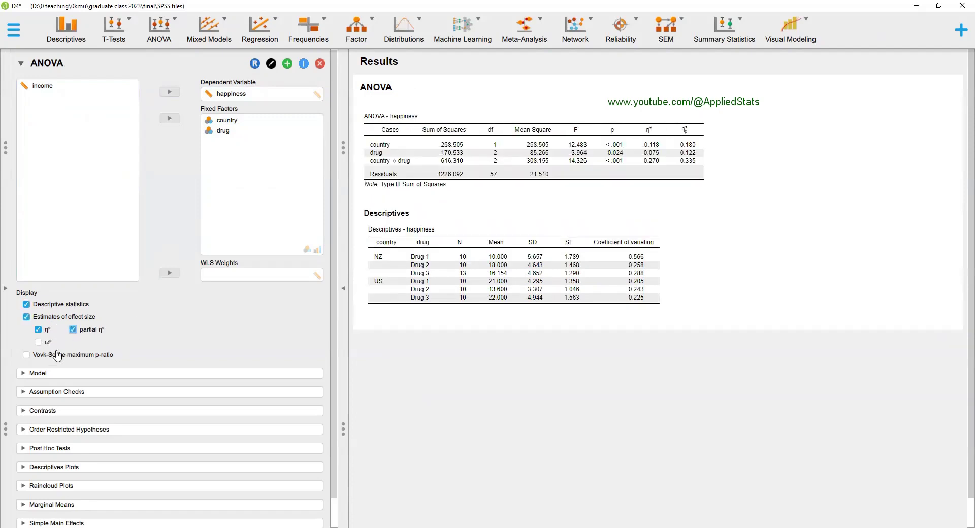
pyautogui.click(39, 342)
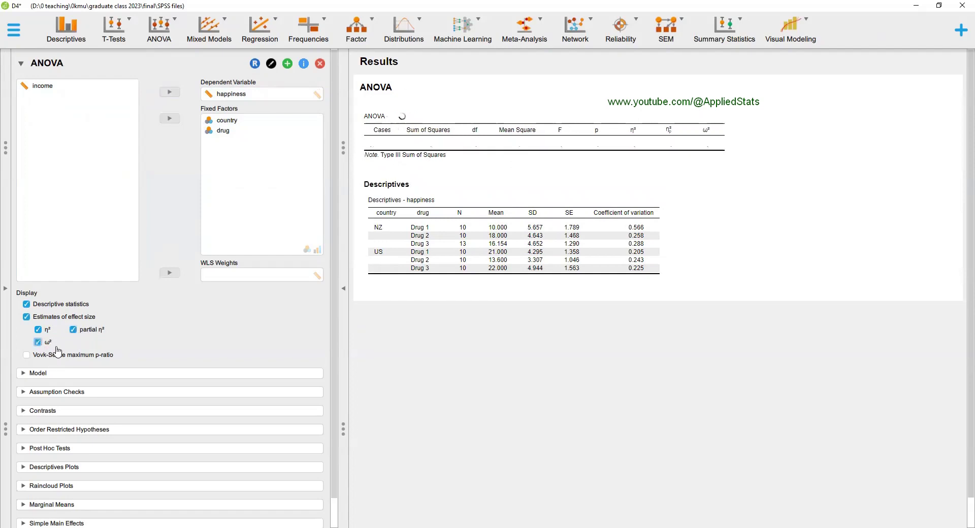
pyautogui.scroll(-1, 336, 452)
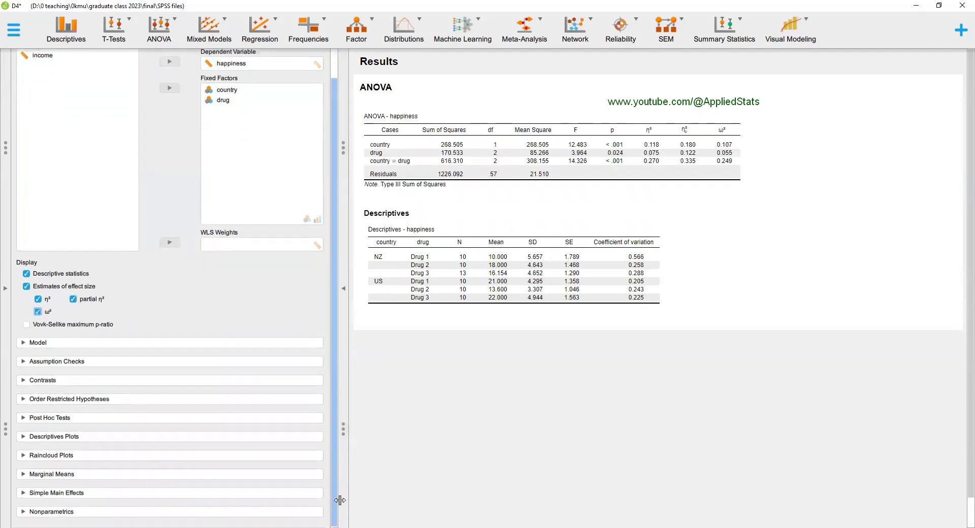
# Add Levene's homogeneity test to the assumption checks.
pyautogui.click(53, 364)
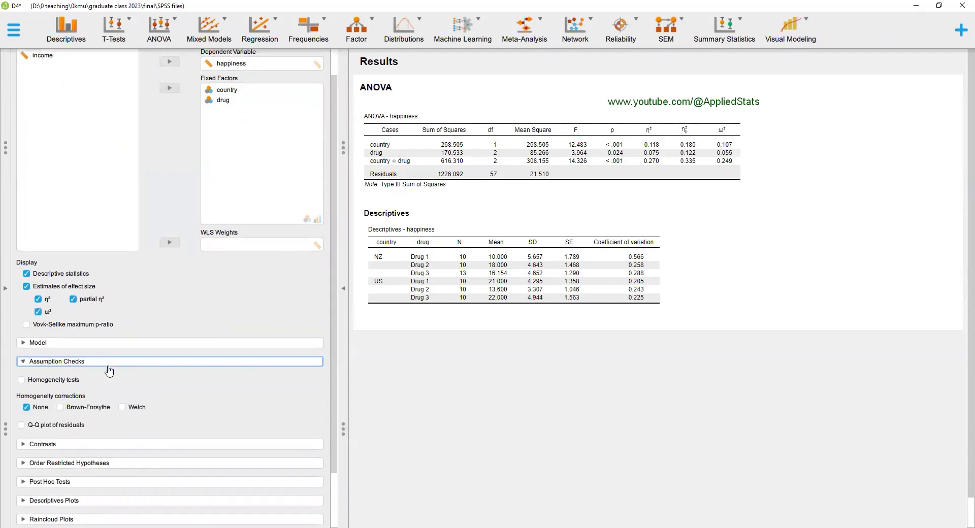
pyautogui.click(32, 382)
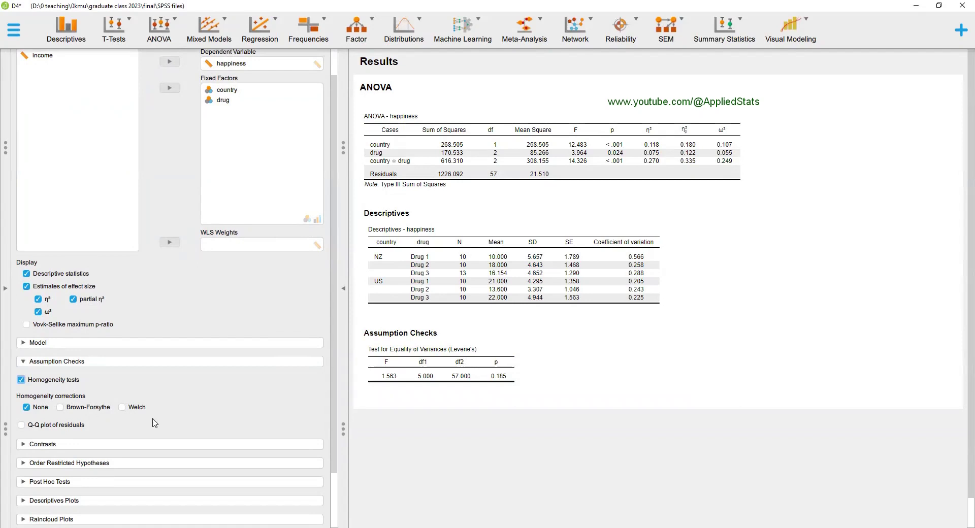
pyautogui.scroll(-1, 334, 517)
pyautogui.scroll(-3, 334, 516)
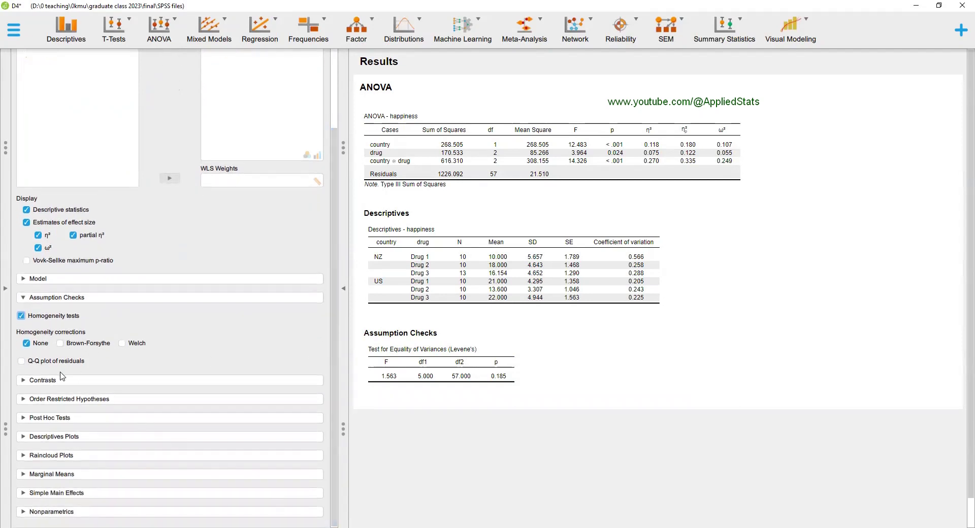
# Add Tukey post hoc comparisons between the drugs.
pyautogui.click(59, 417)
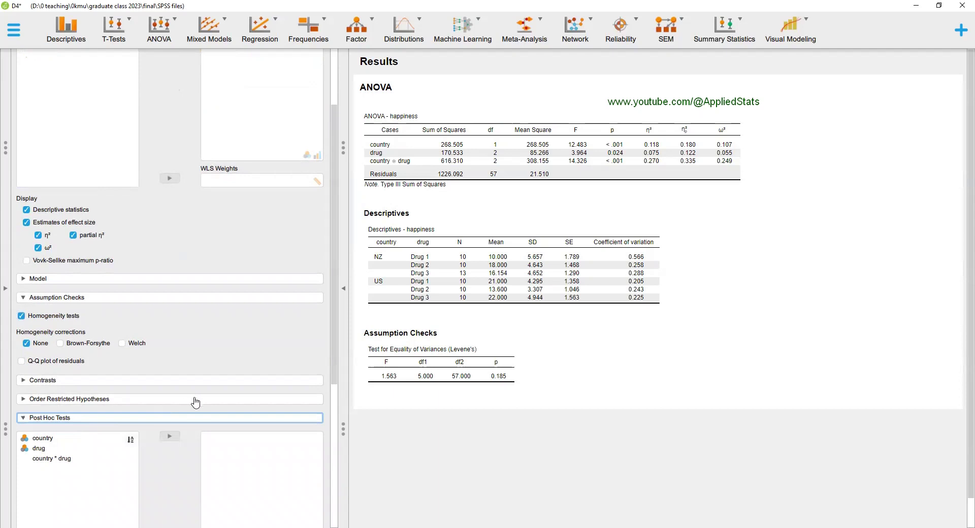
pyautogui.click(40, 449)
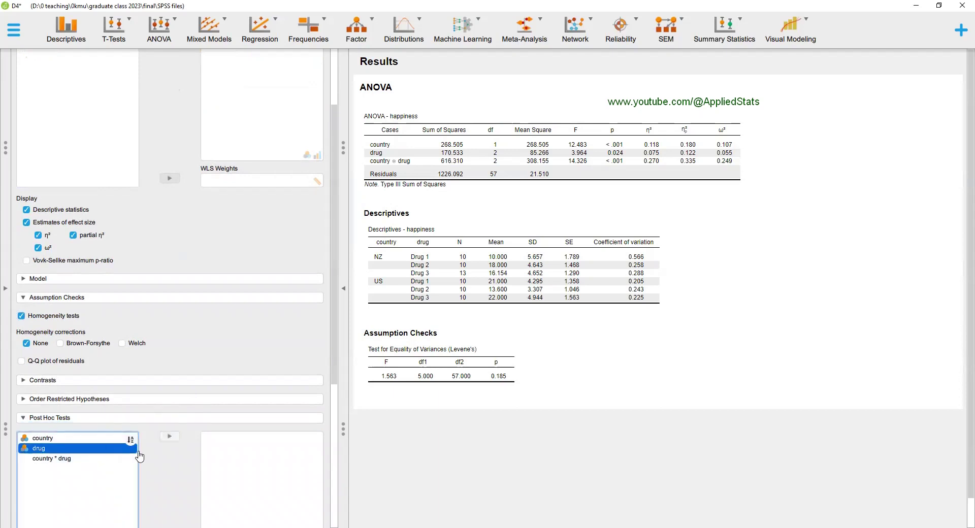
pyautogui.click(170, 436)
pyautogui.scroll(-10, 318, 497)
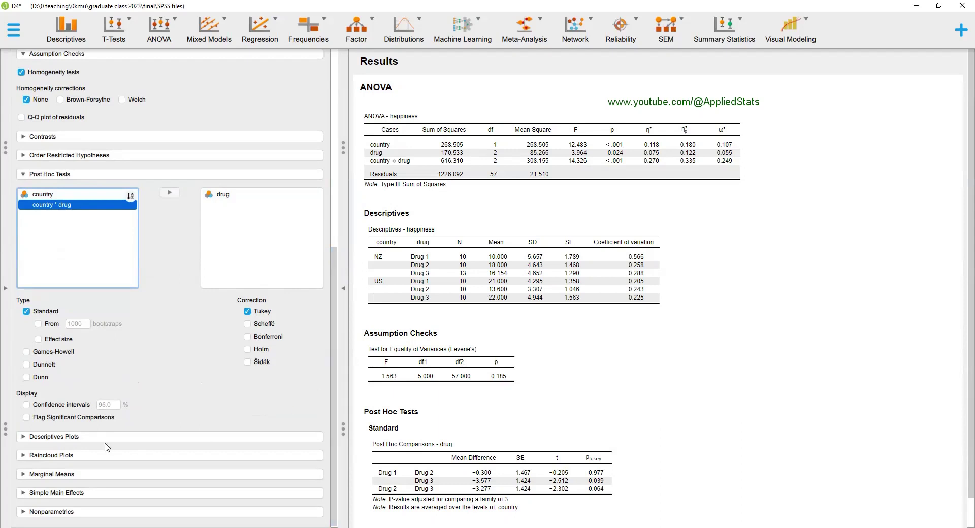
pyautogui.click(58, 437)
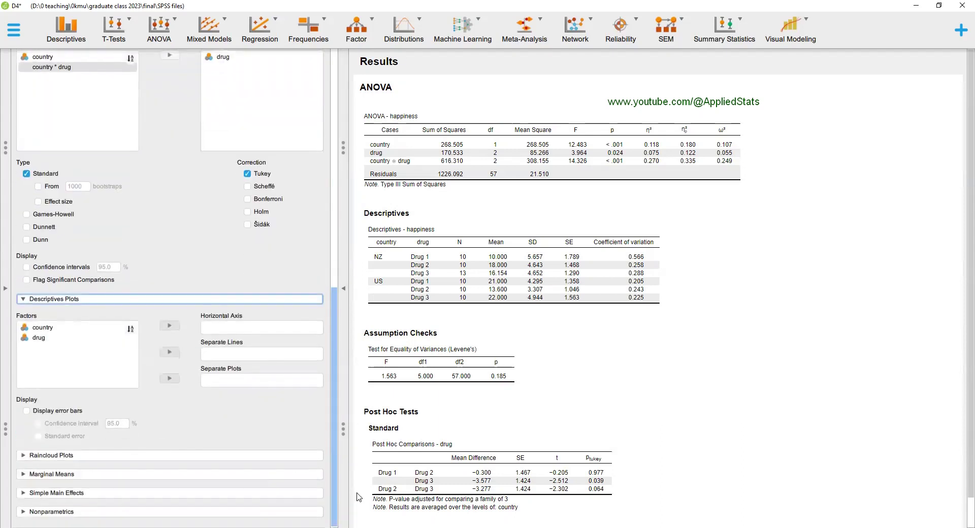
# Create a descriptives plot with country on the horizontal axis, drug lines and confidence-interval error bars.
pyautogui.click(43, 328)
pyautogui.click(169, 326)
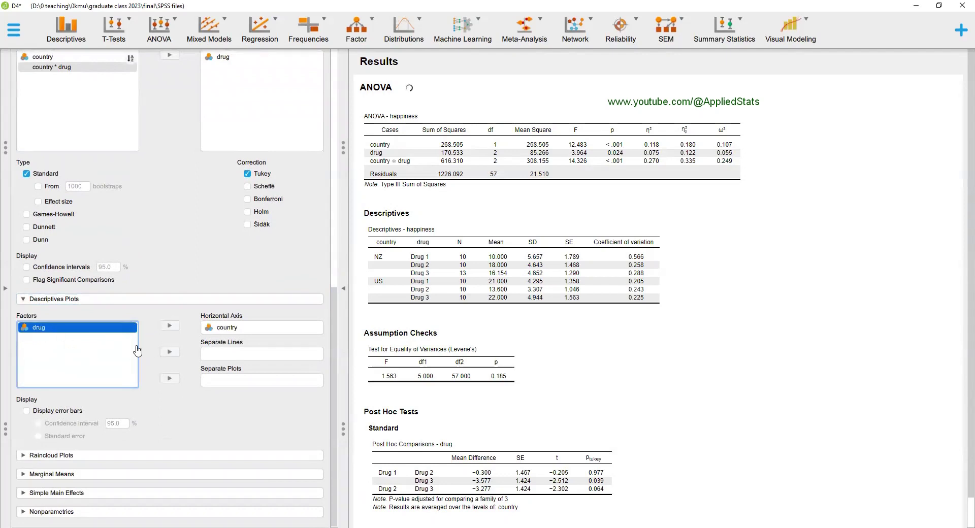
pyautogui.click(171, 352)
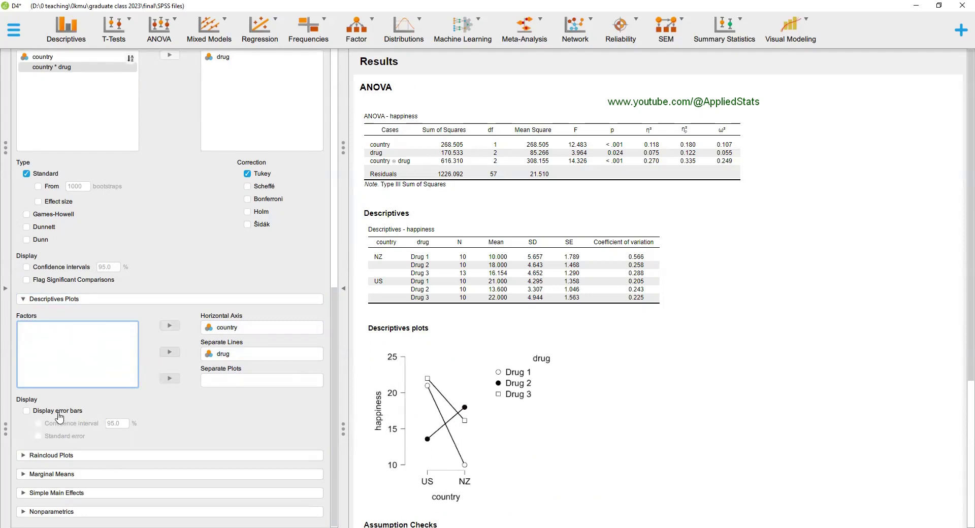
pyautogui.click(28, 411)
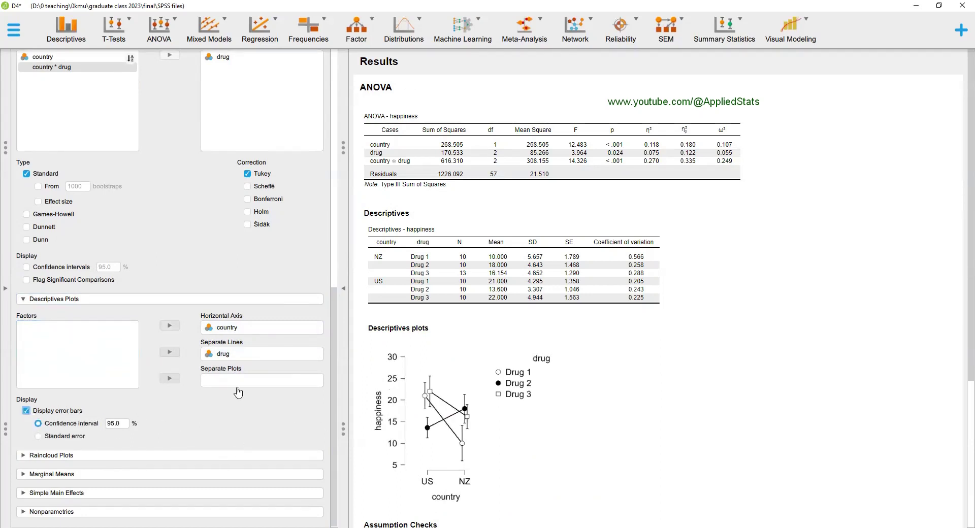
# Swap the plot factors so drug is on the horizontal axis with separate country lines.
pyautogui.click(223, 356)
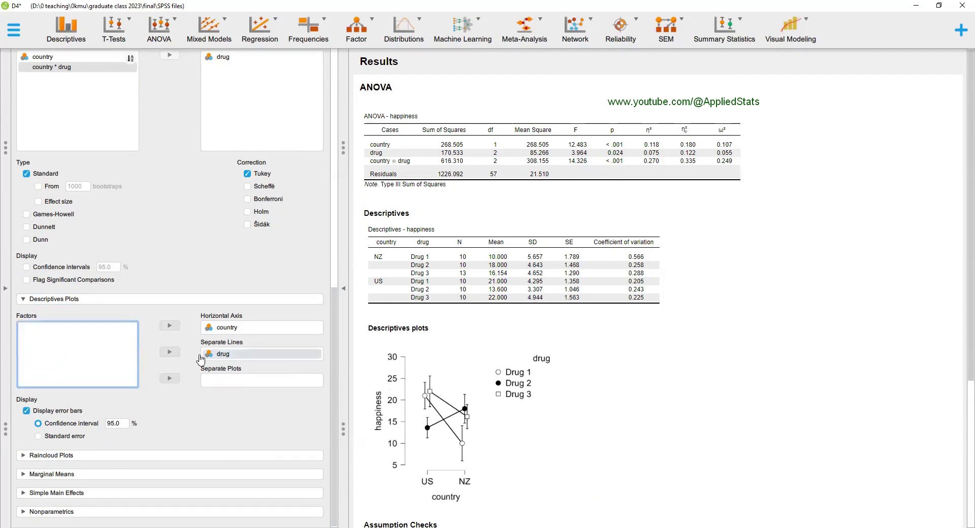
pyautogui.click(170, 352)
pyautogui.click(229, 329)
pyautogui.doubleClick(229, 330)
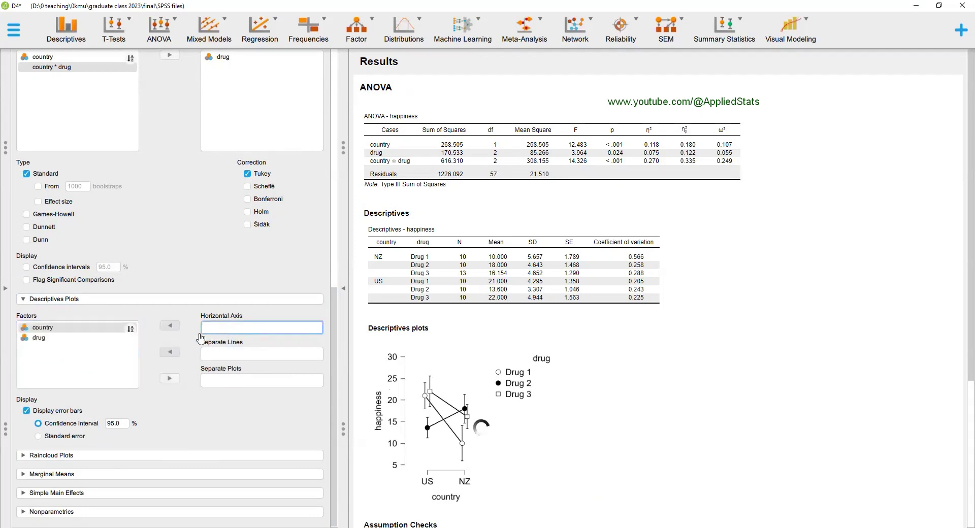
pyautogui.moveTo(41, 340); pyautogui.dragTo(225, 335)
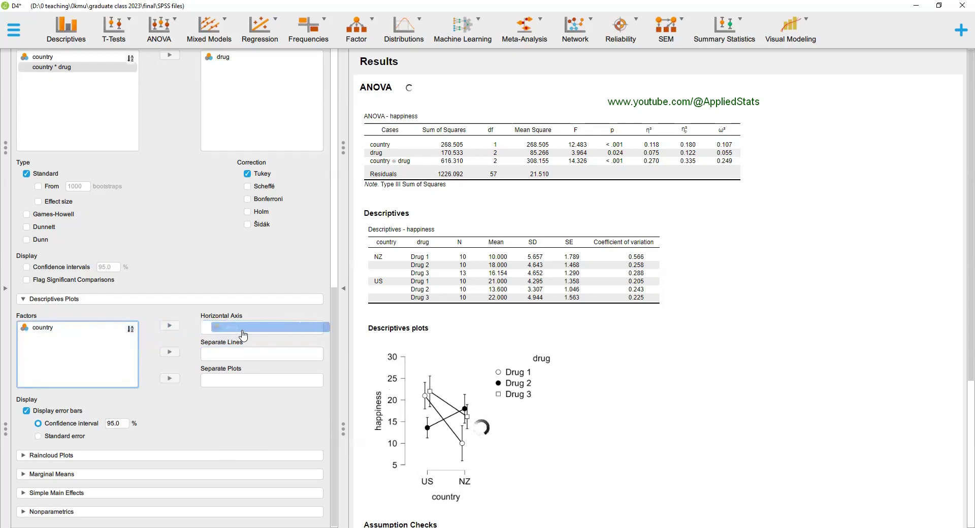
pyautogui.click(74, 331)
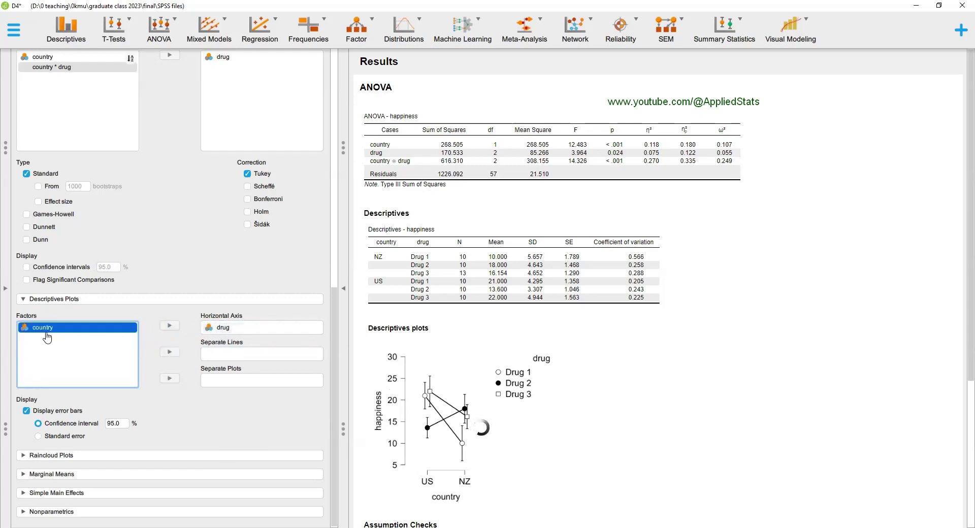
pyautogui.click(169, 352)
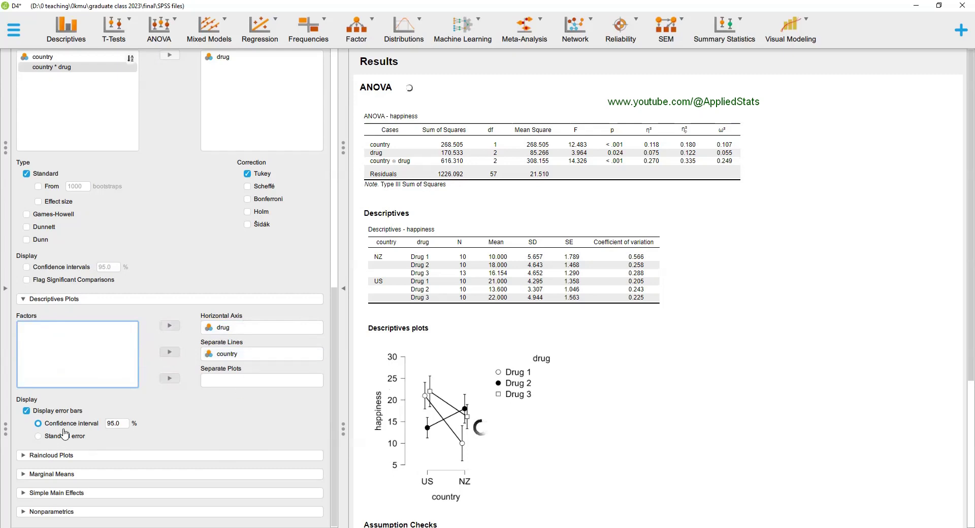
pyautogui.scroll(-5, 962, 356)
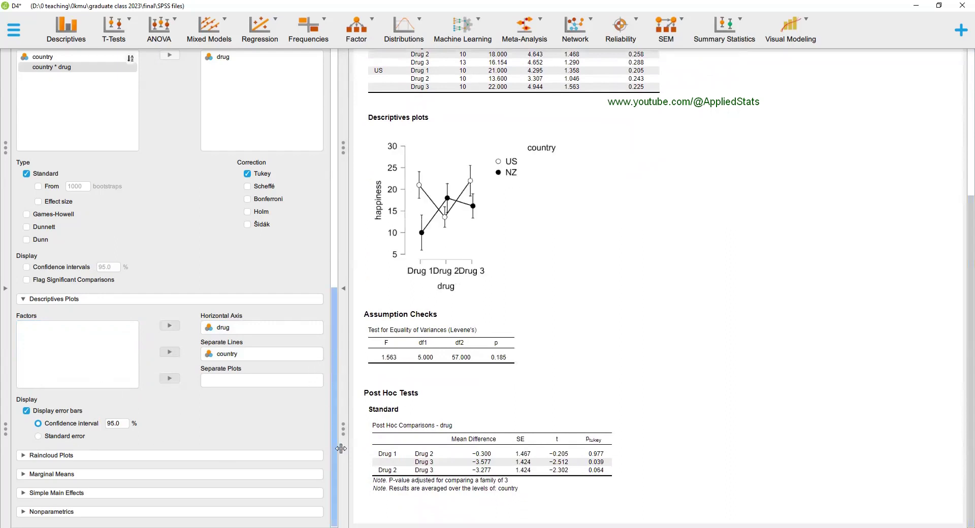
# Put drug on the raincloud plot's horizontal axis.
pyautogui.click(45, 456)
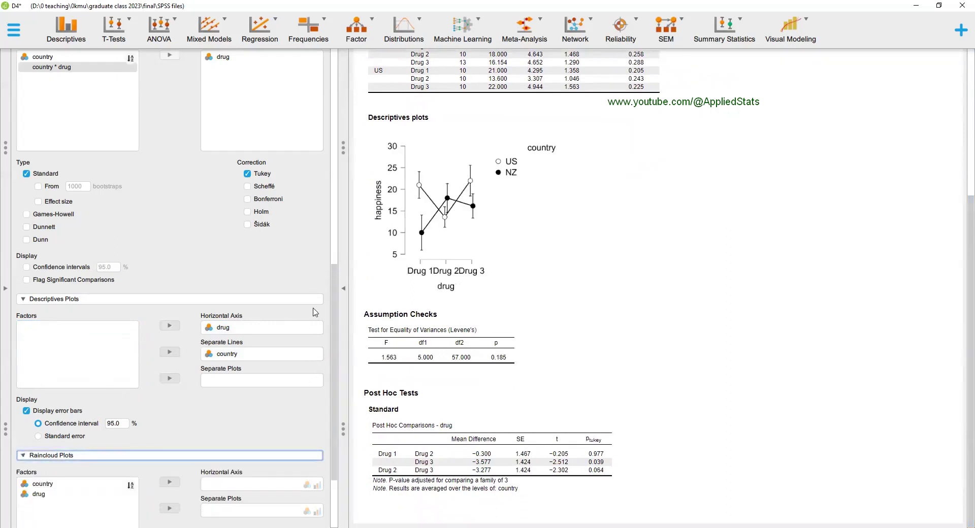
pyautogui.scroll(-3, 63, 426)
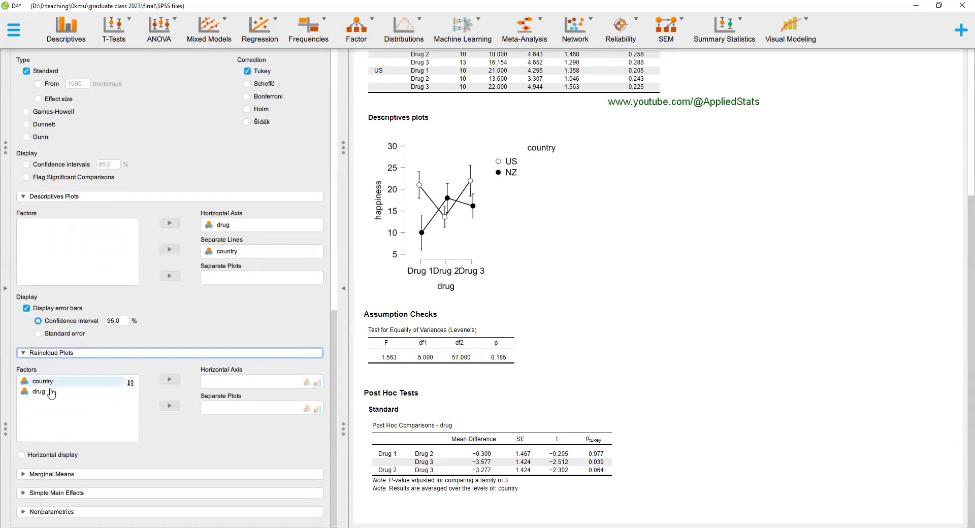
pyautogui.moveTo(39, 391); pyautogui.dragTo(243, 408)
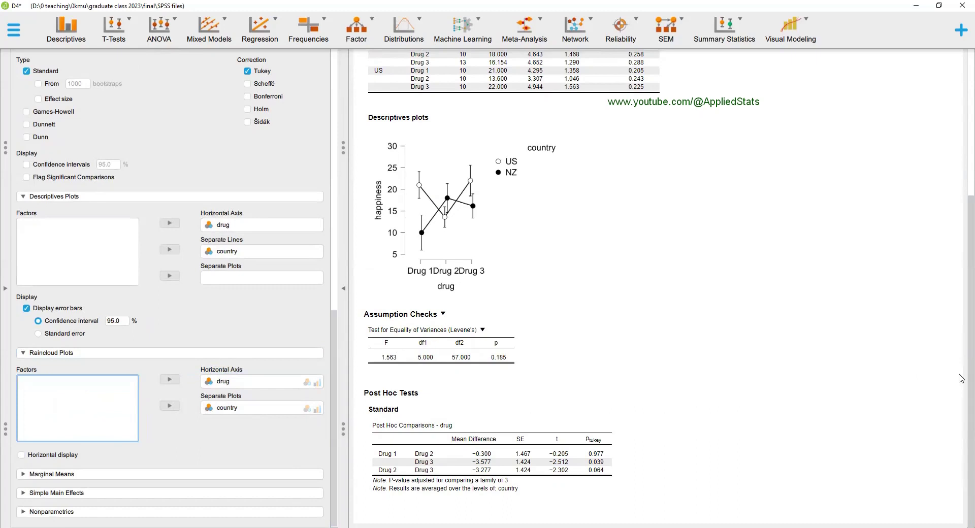